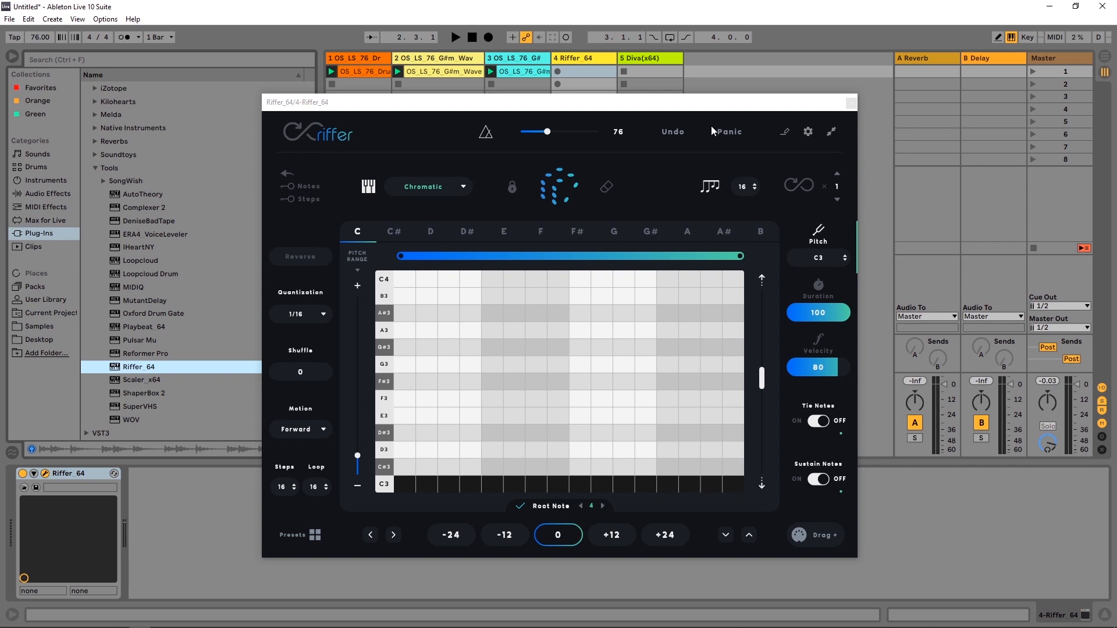
Step: Close the Riffer plug-in window and examine the MIDI From input options of the Diva track
click(850, 102)
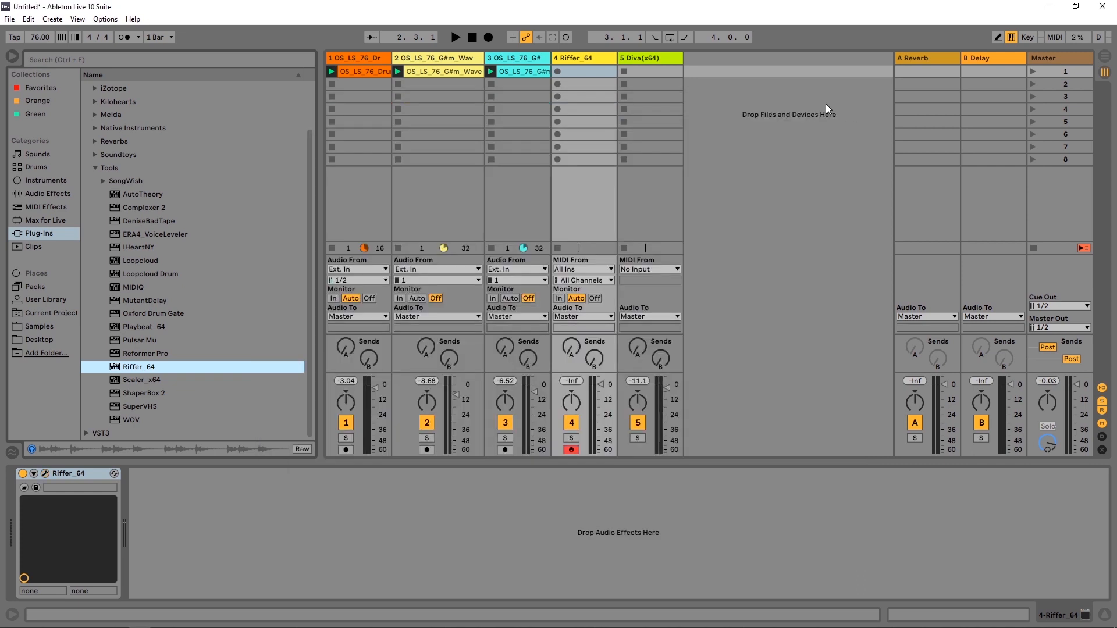
click(570, 57)
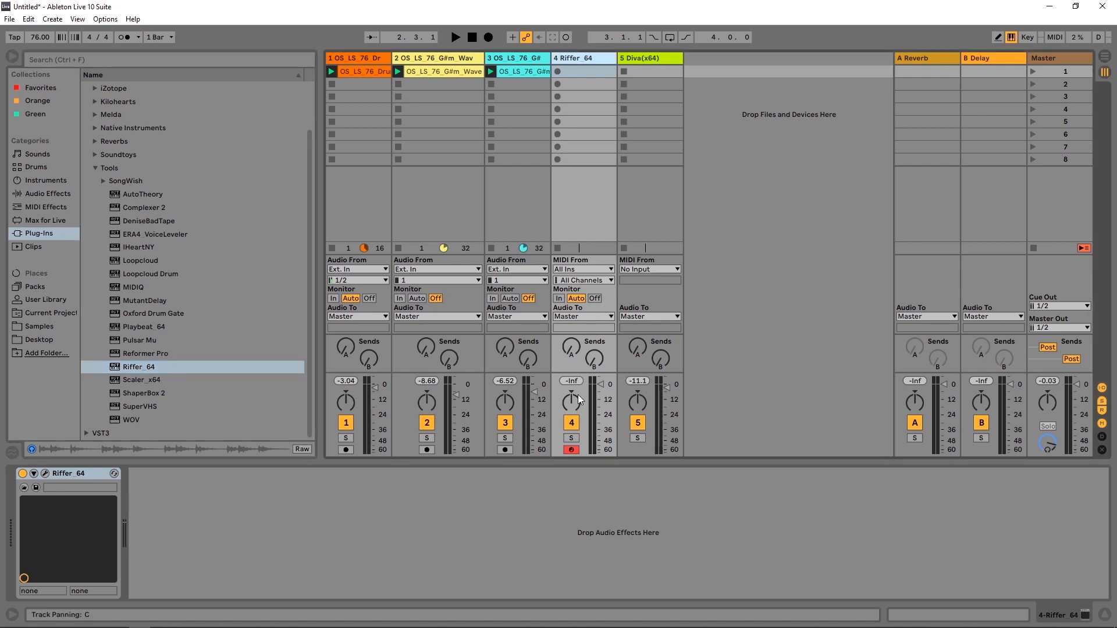
click(642, 59)
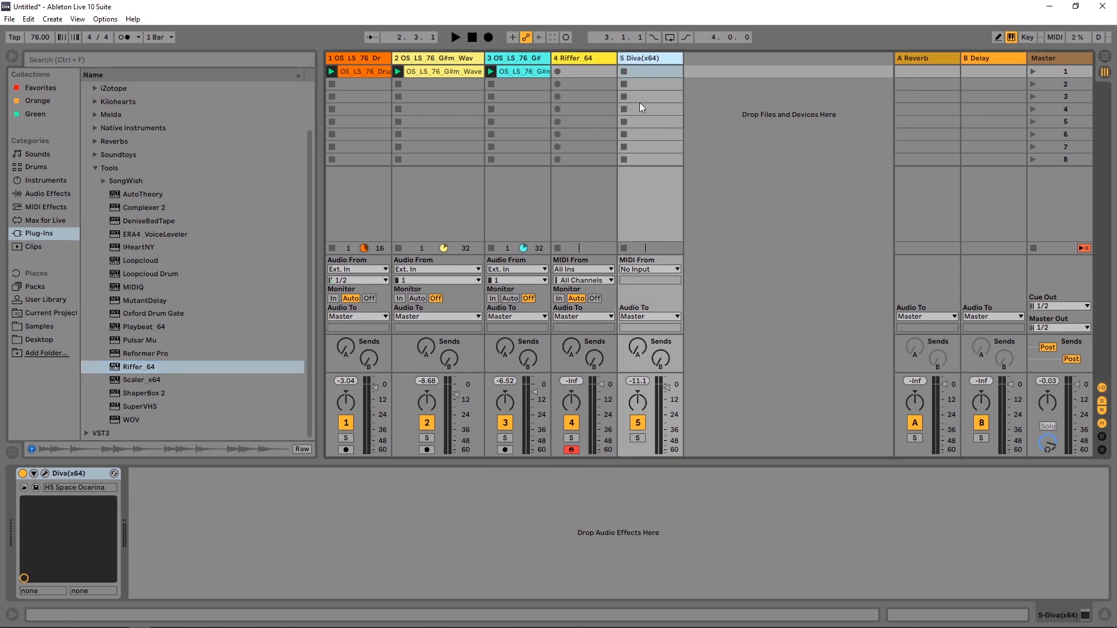
click(648, 268)
click(651, 310)
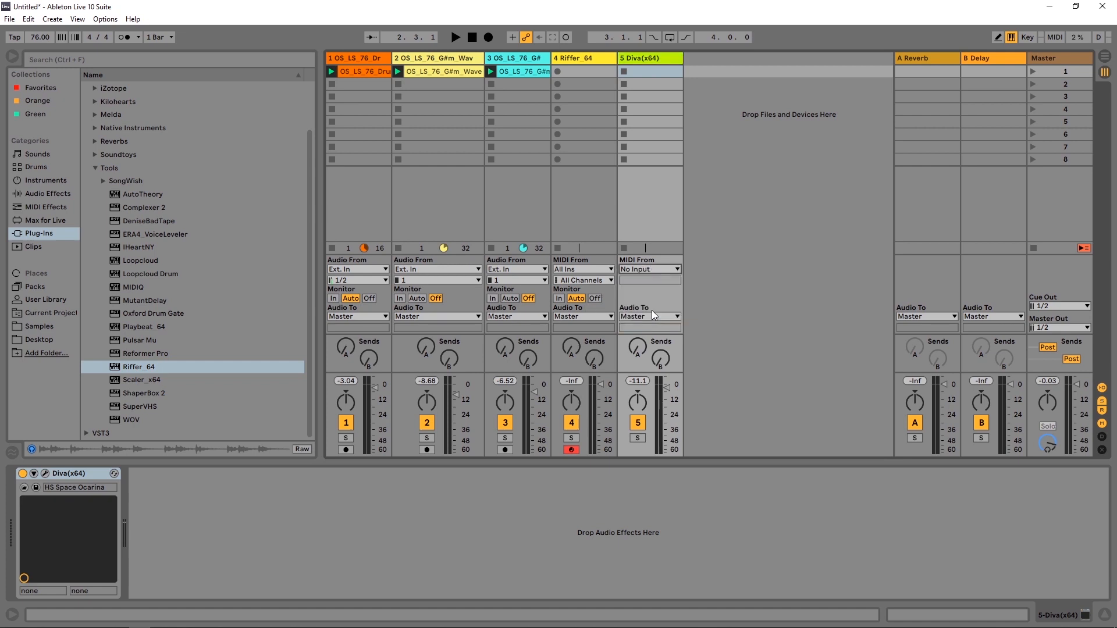
click(636, 281)
click(646, 312)
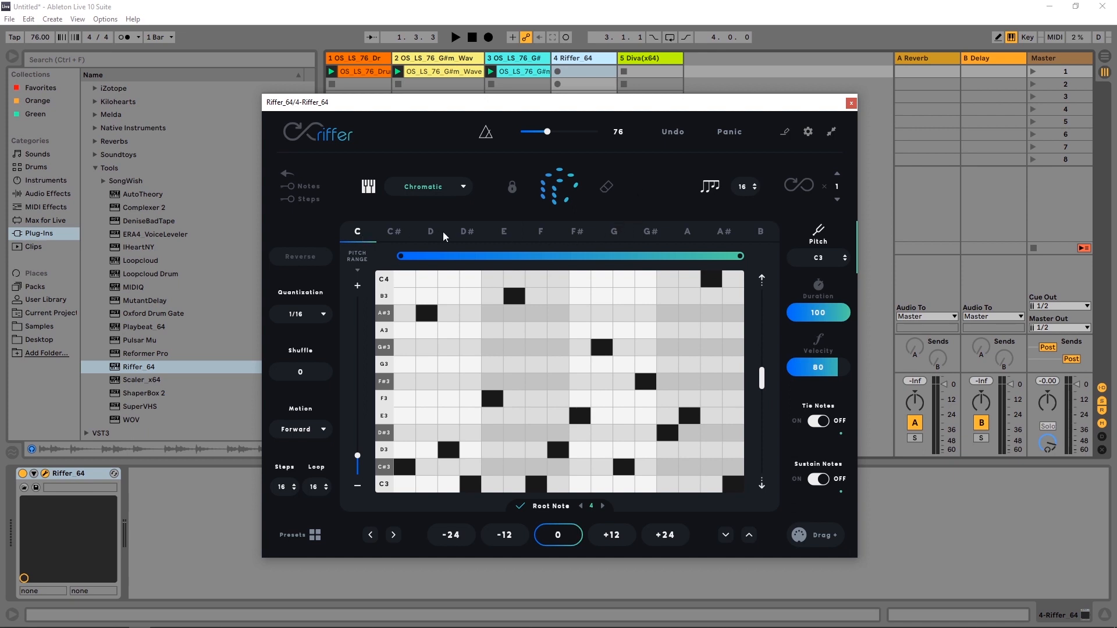
Step: Set the riff's root key to G# and its scale to Minor
click(651, 233)
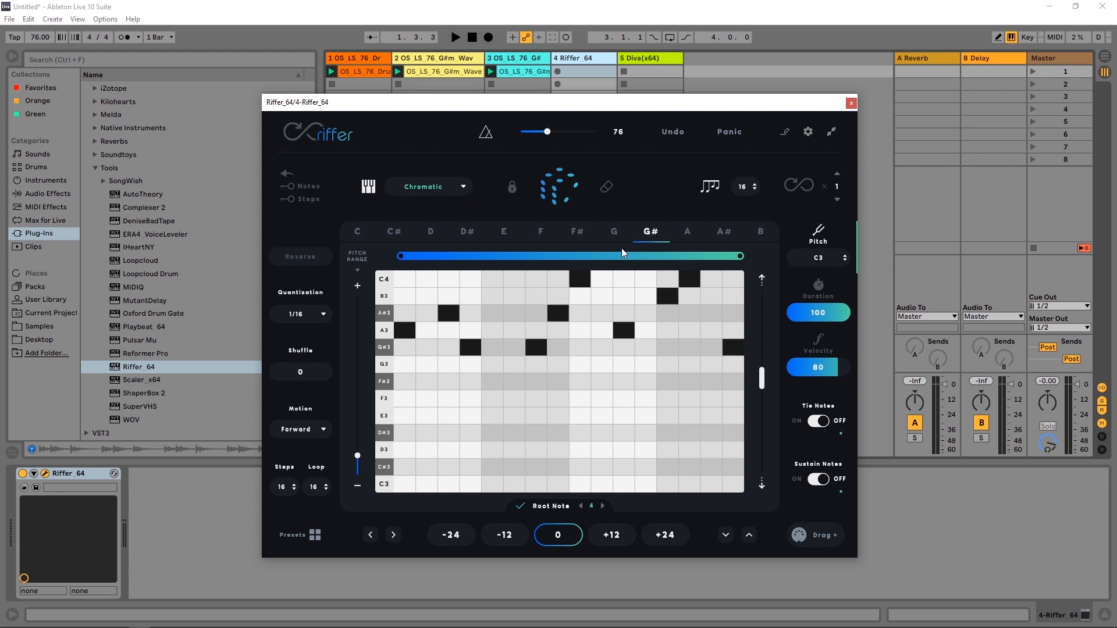
click(425, 186)
click(437, 116)
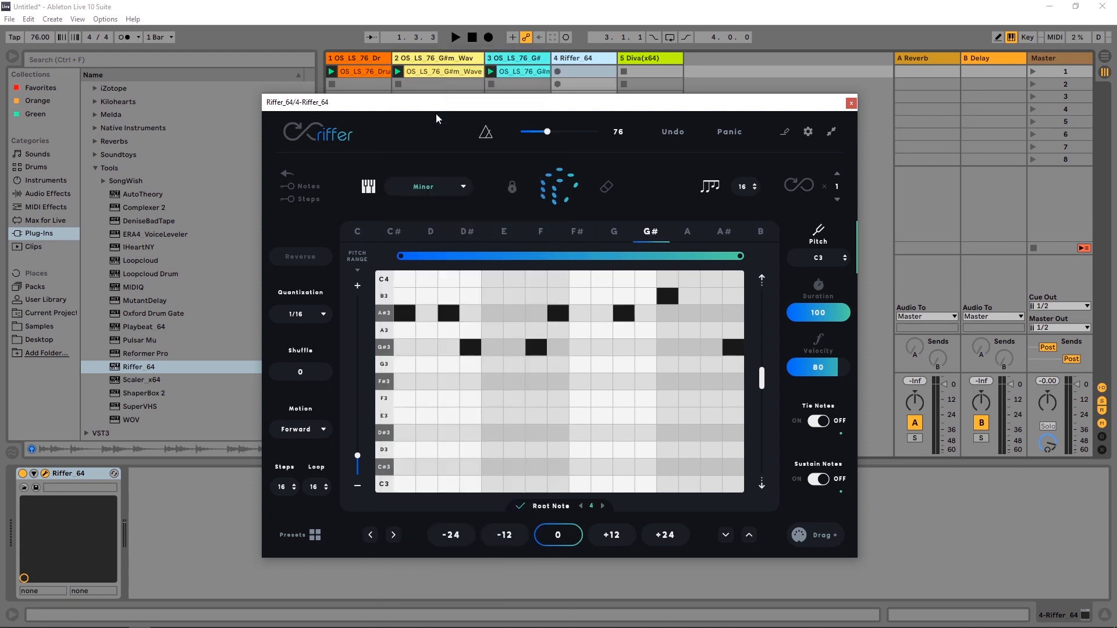
Step: Generate new random riffs with the dice and reduce the number of notes to 10
click(557, 195)
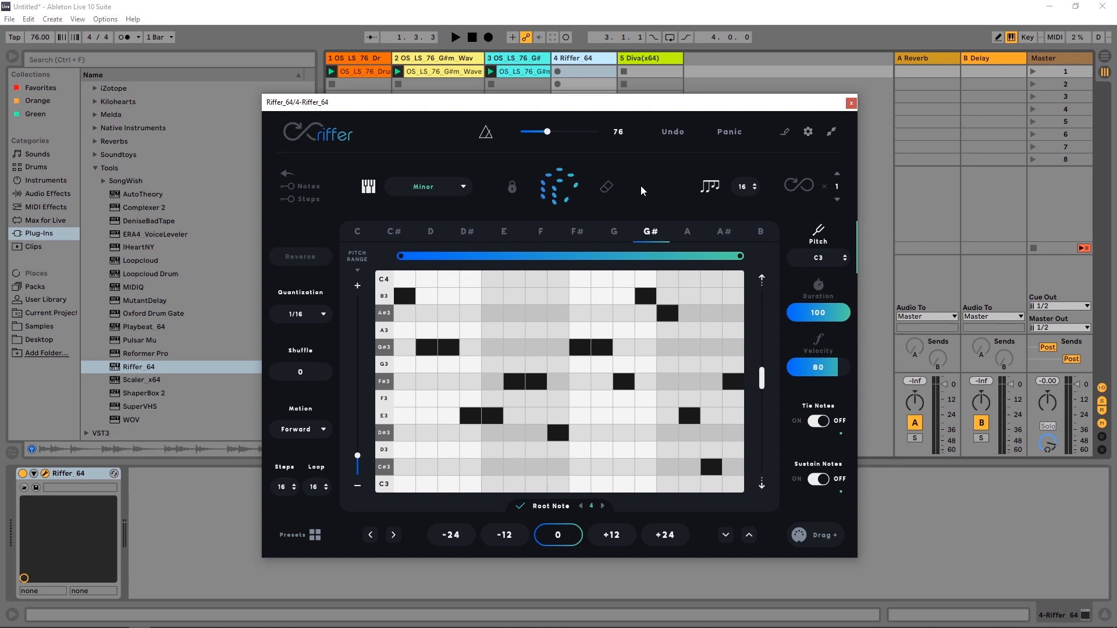
click(551, 191)
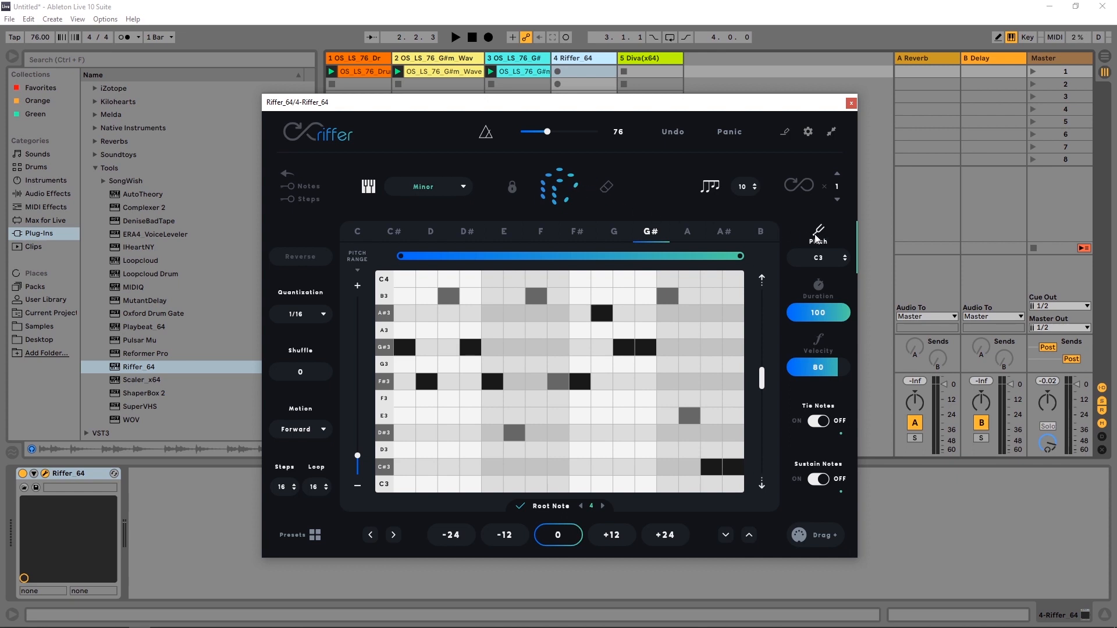
Step: Randomize the riff from the Velocity and Duration views and return to the Pitch view
click(822, 294)
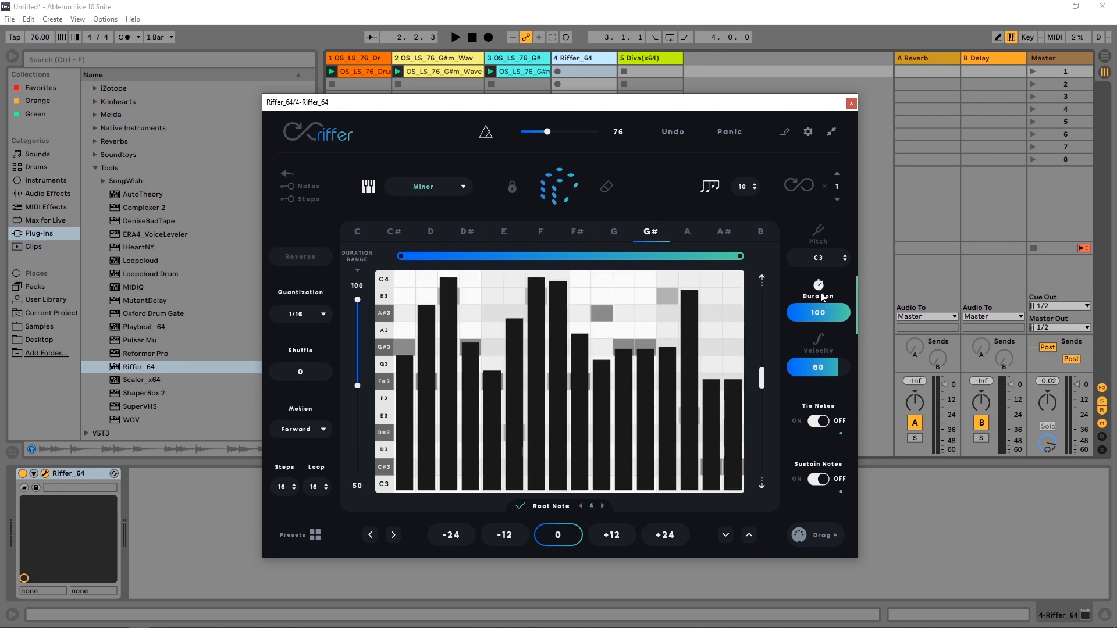
click(822, 349)
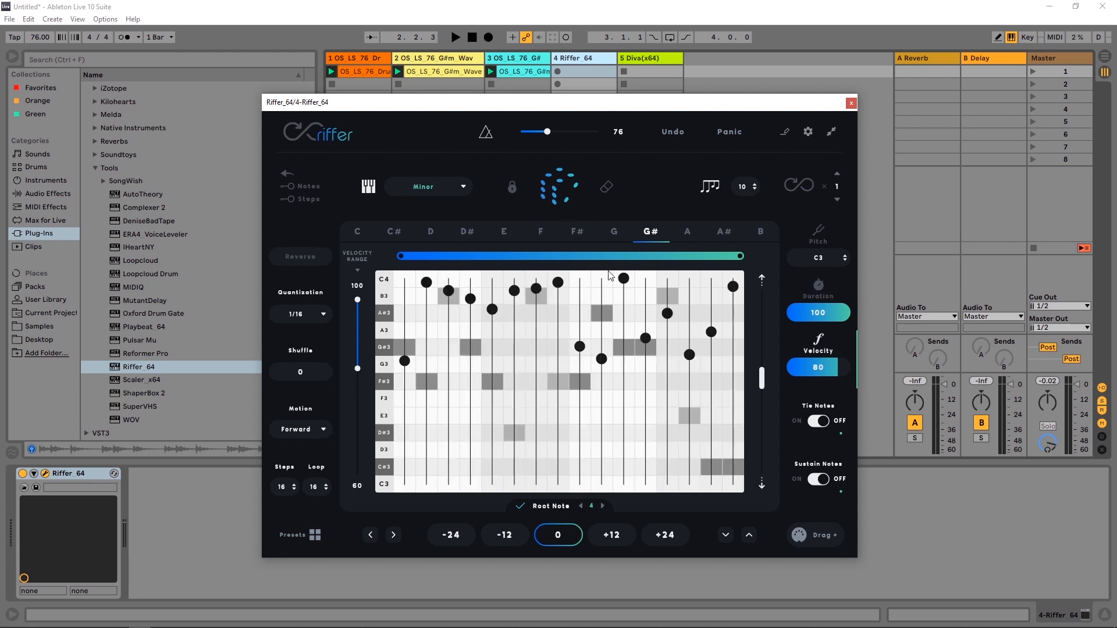
click(556, 190)
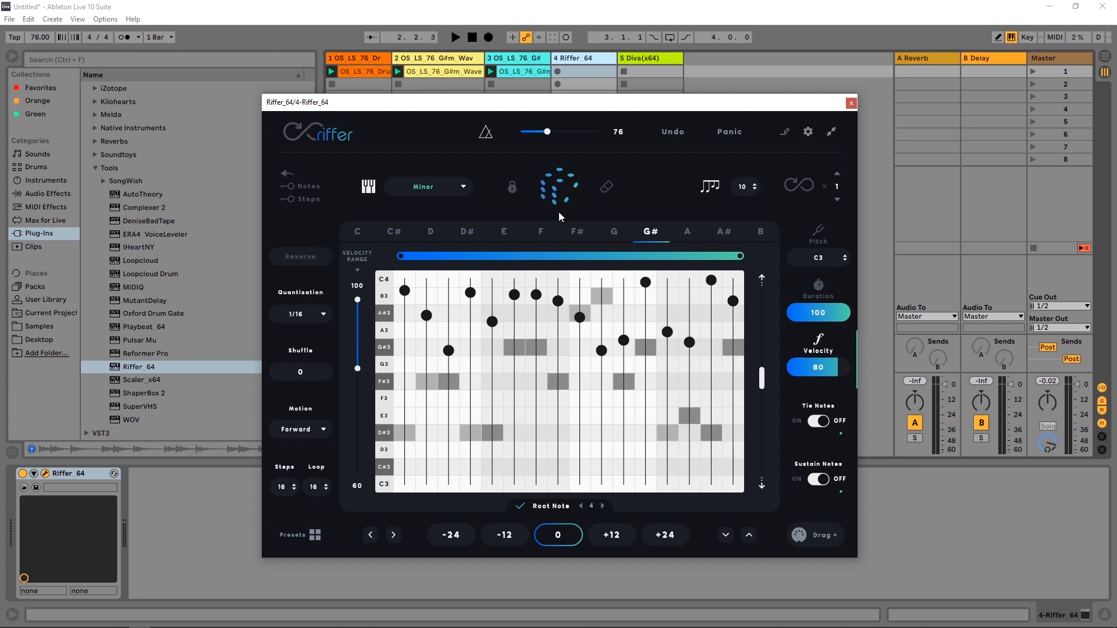
click(818, 286)
click(567, 200)
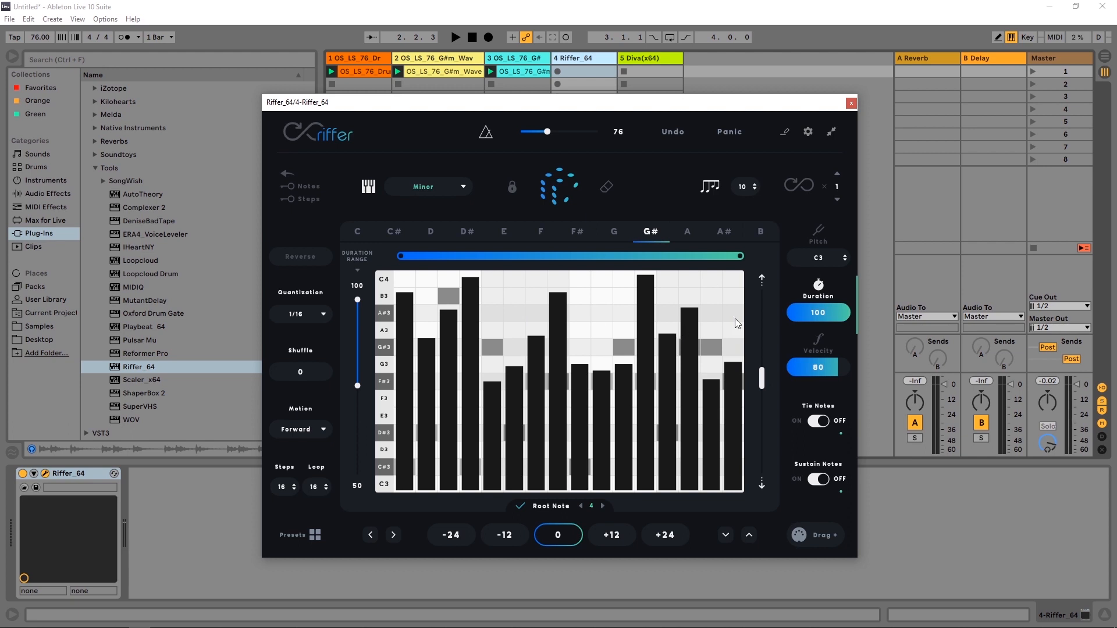
click(818, 231)
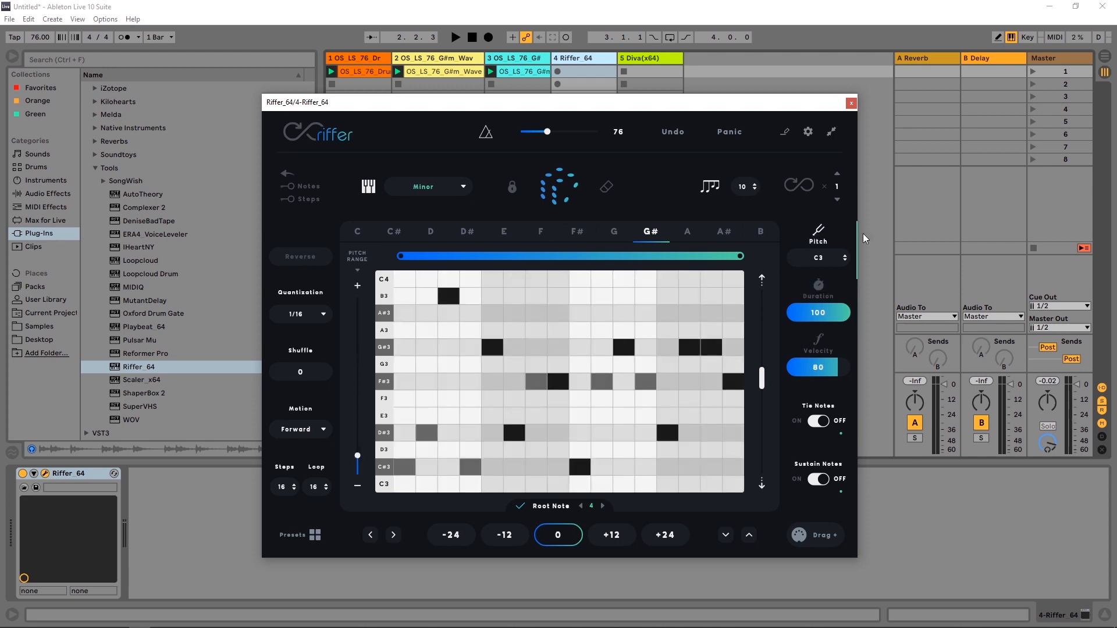
Step: Lock all pitch steps, randomize only the note durations and velocities, and play back the riff briefly
click(515, 198)
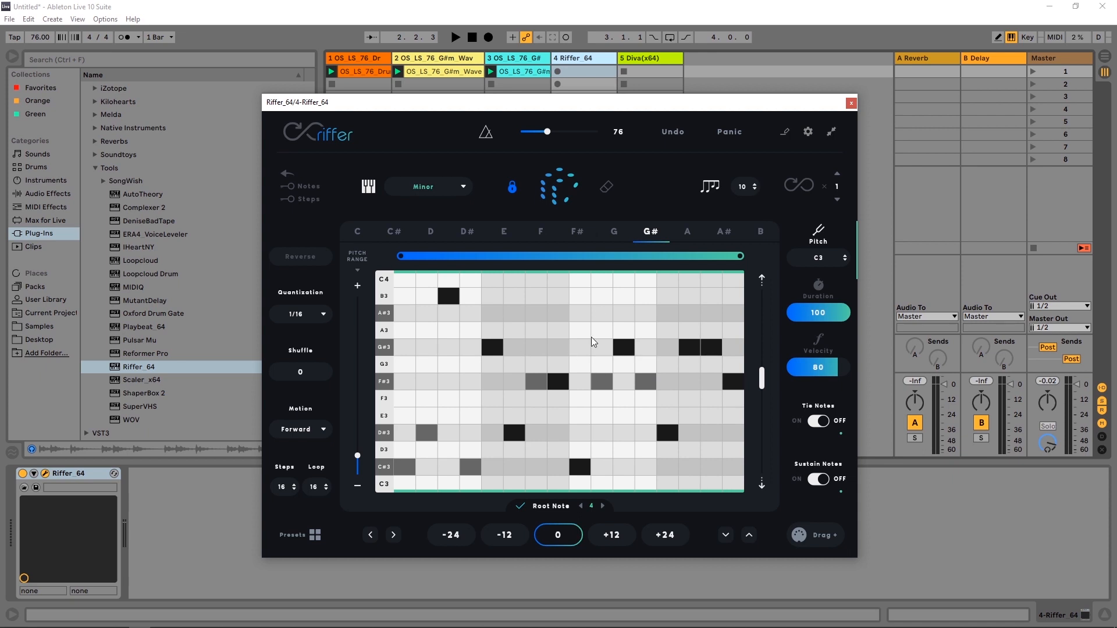
click(818, 286)
click(557, 190)
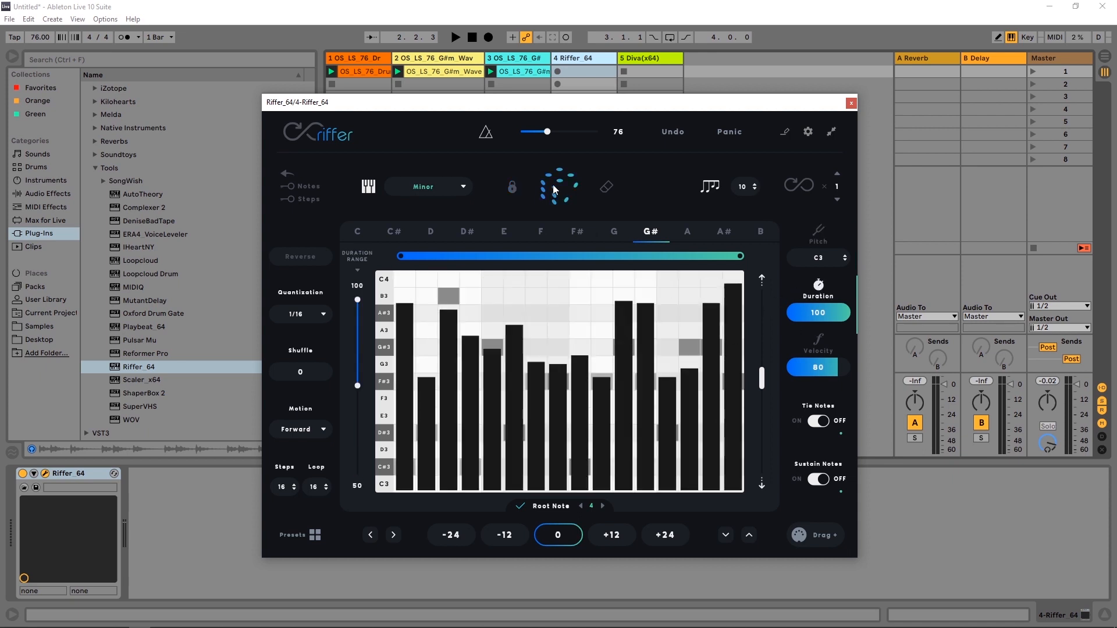
click(557, 191)
click(818, 341)
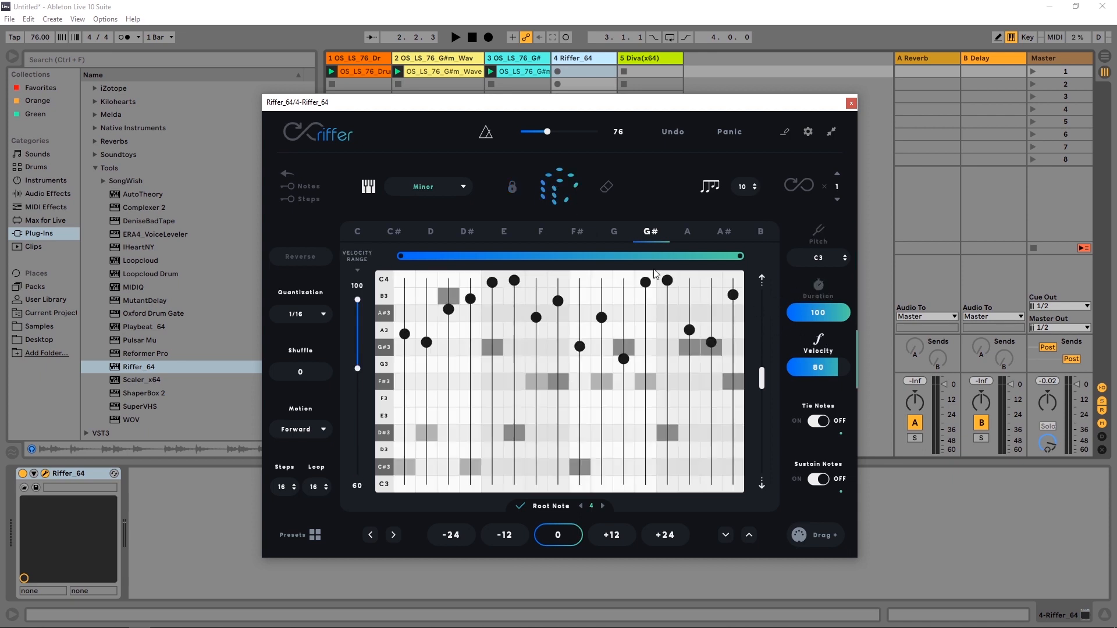
click(544, 194)
click(546, 193)
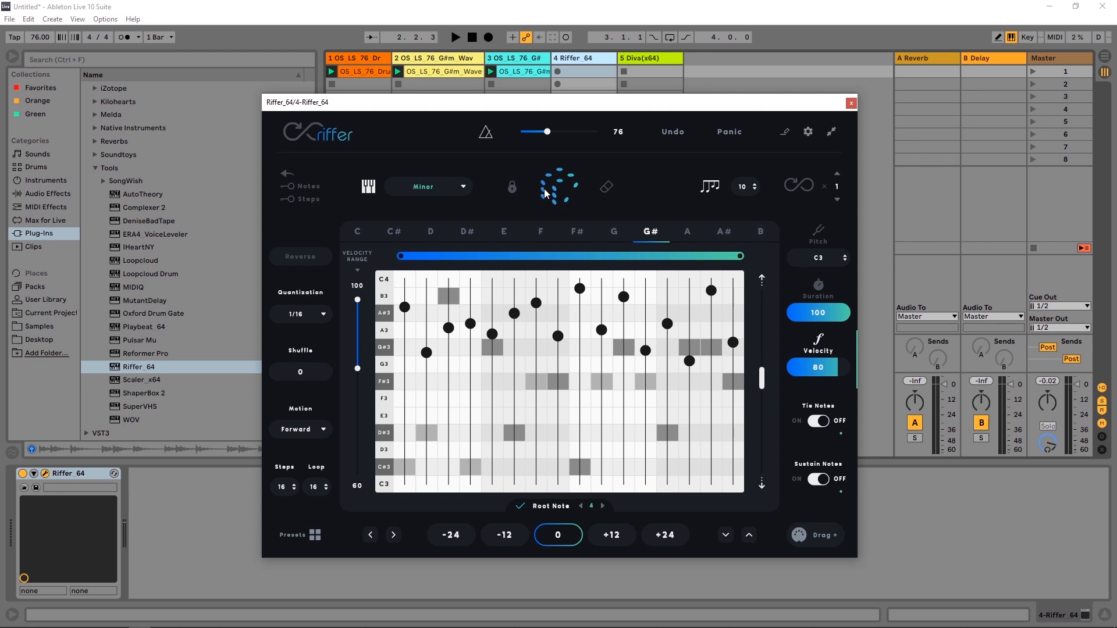
key(space)
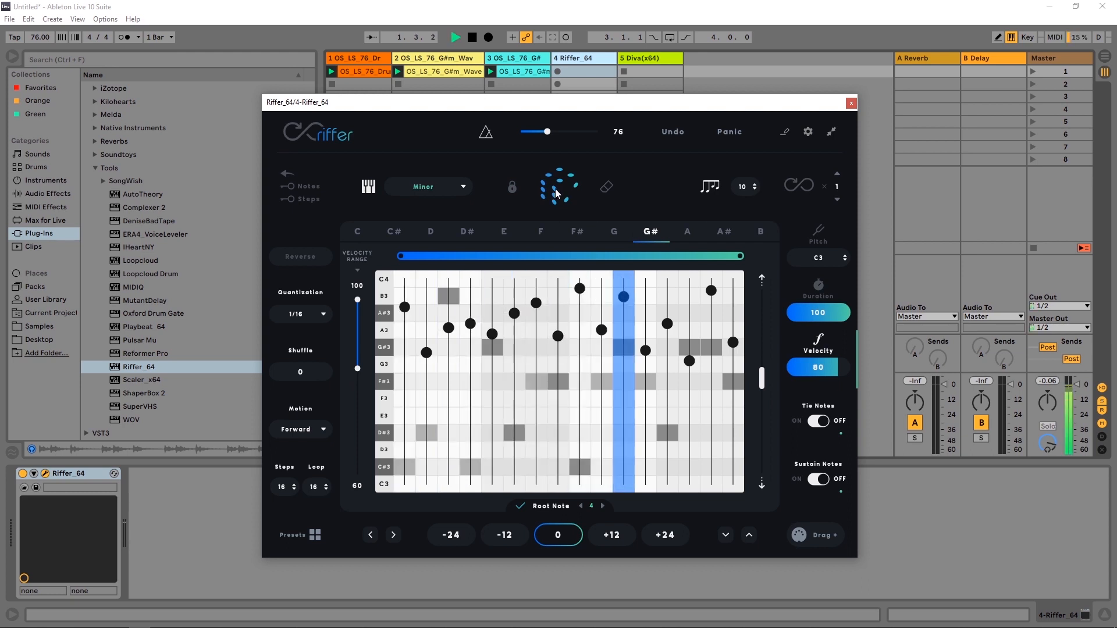
key(space)
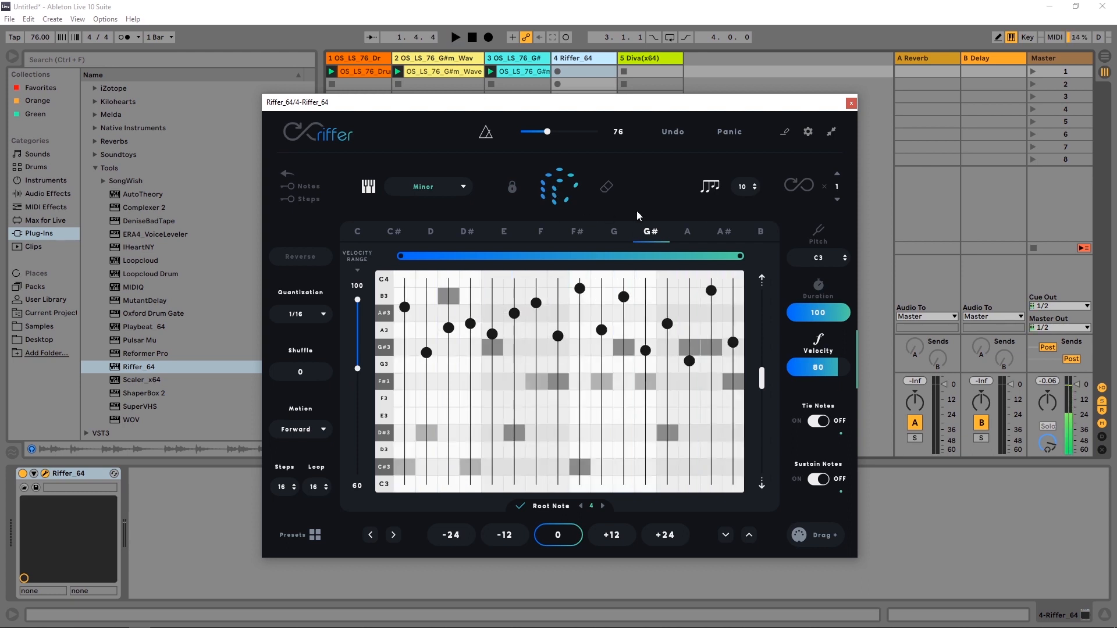
Step: Turn on Tie Notes for the riff in the Pitch view and play it back briefly
click(817, 231)
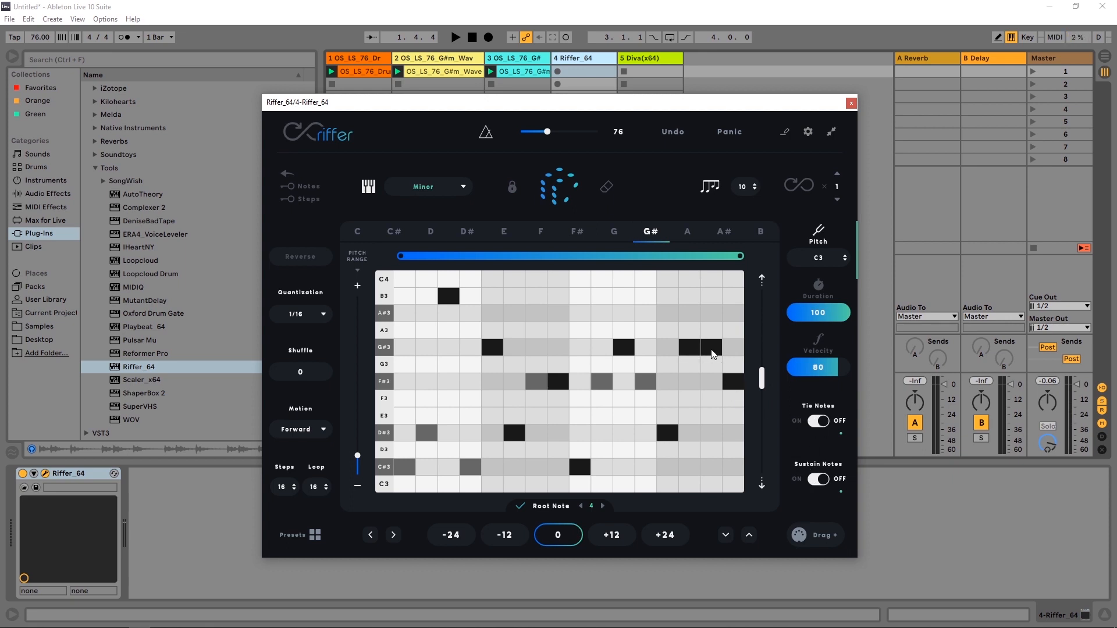
click(820, 427)
key(space)
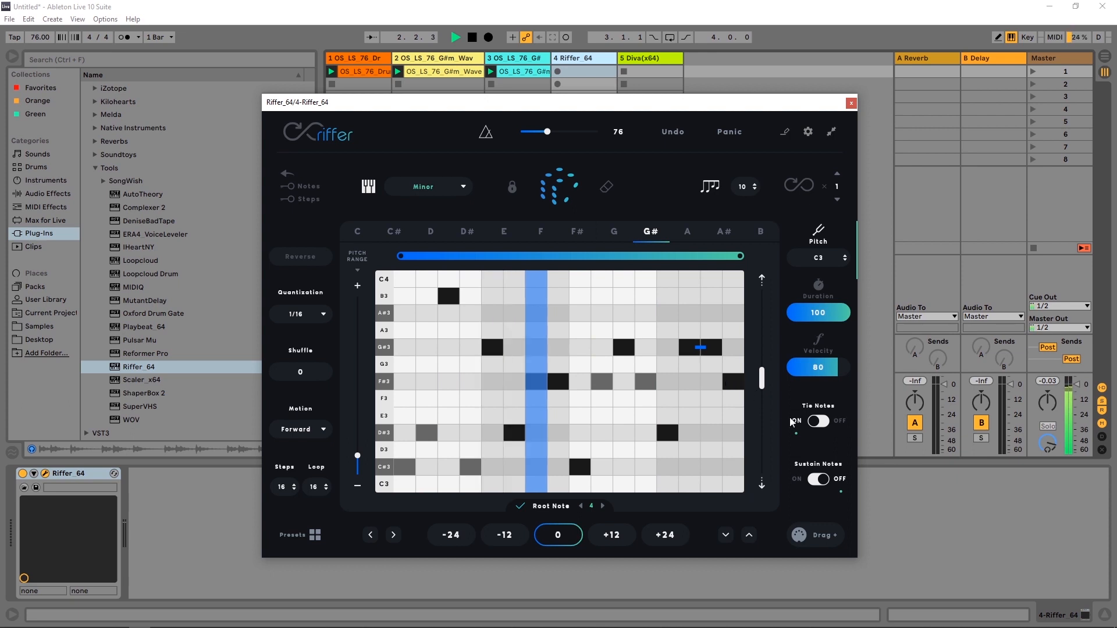
key(space)
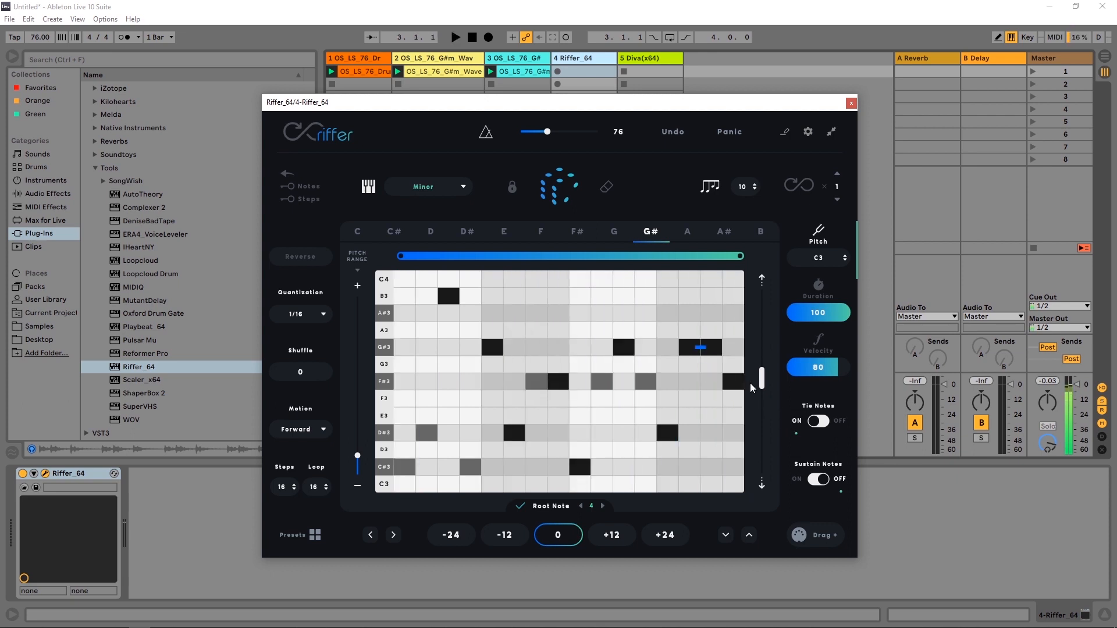
Step: Turn on Sustain Notes and audition the riff, randomizing it twice during playback
click(818, 479)
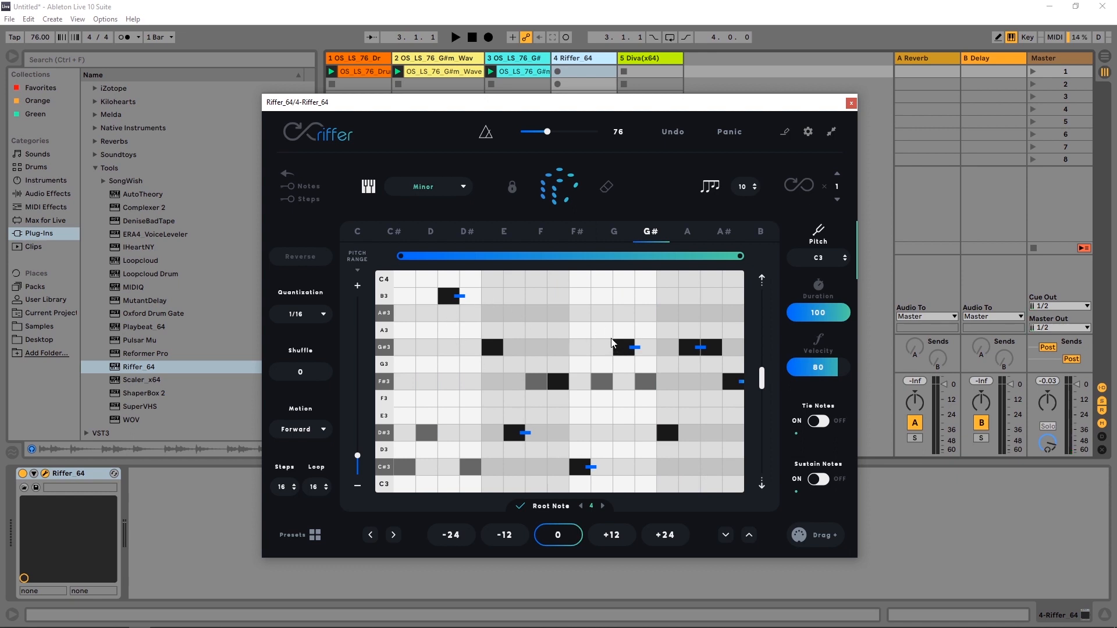
key(space)
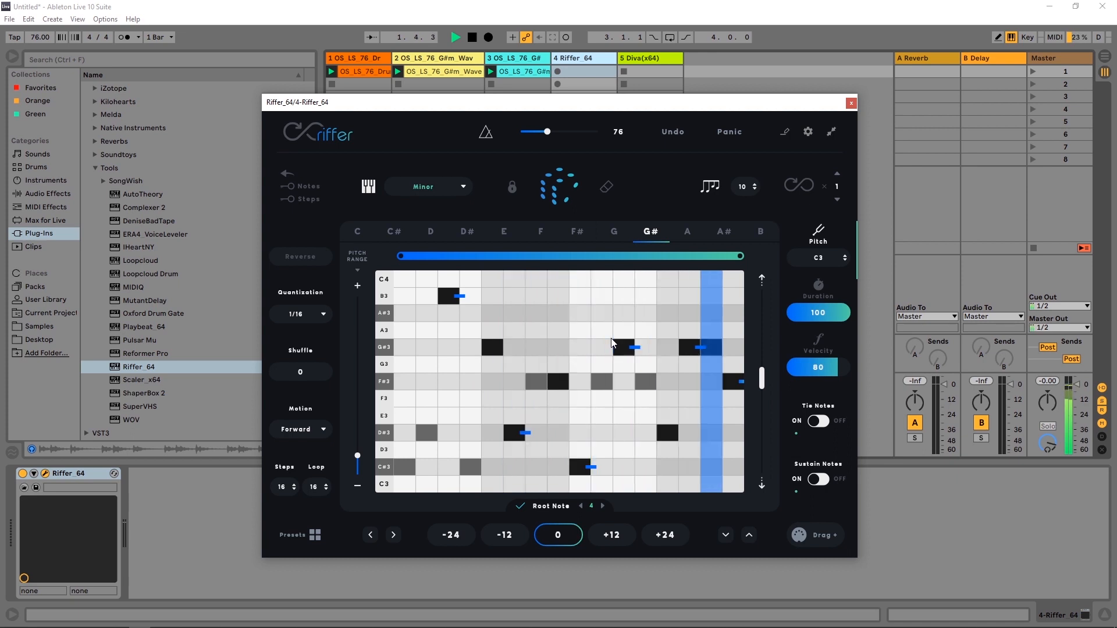
click(560, 192)
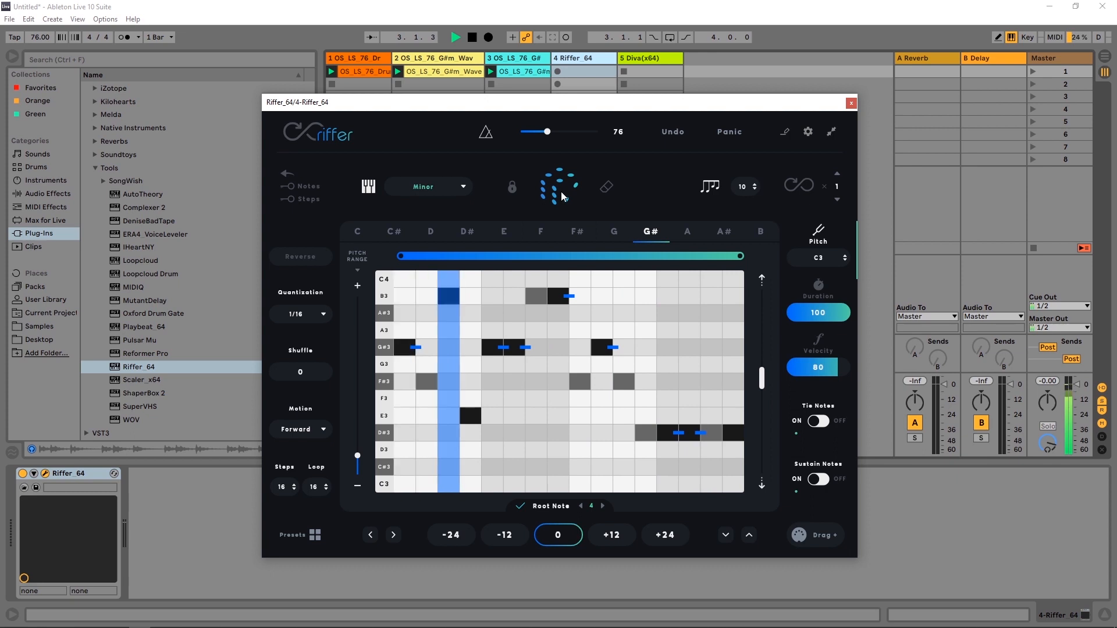
click(562, 196)
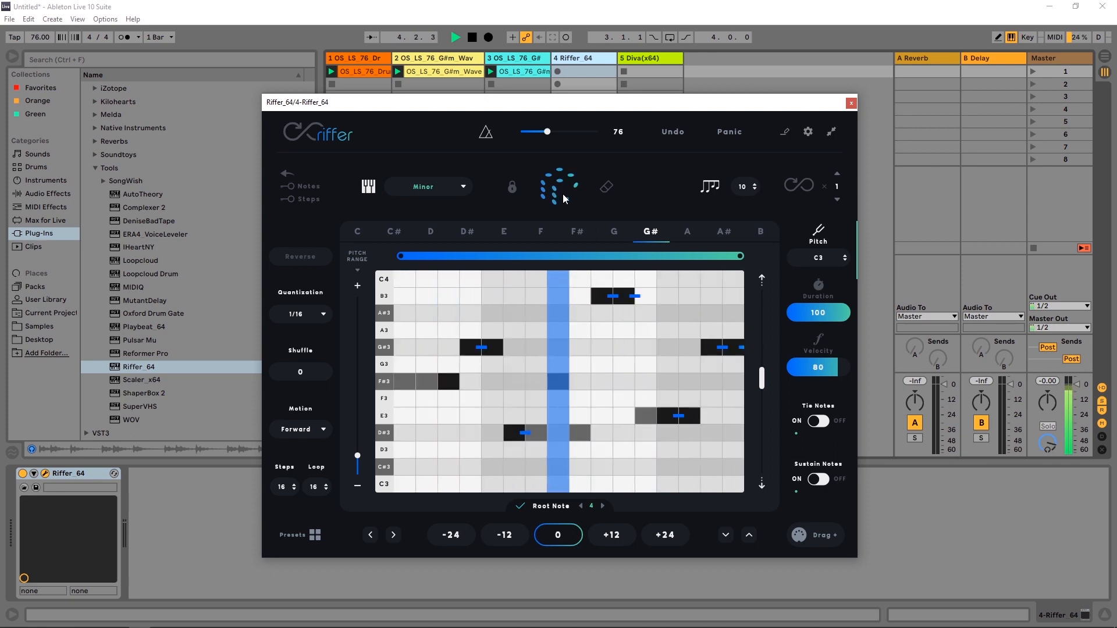
key(space)
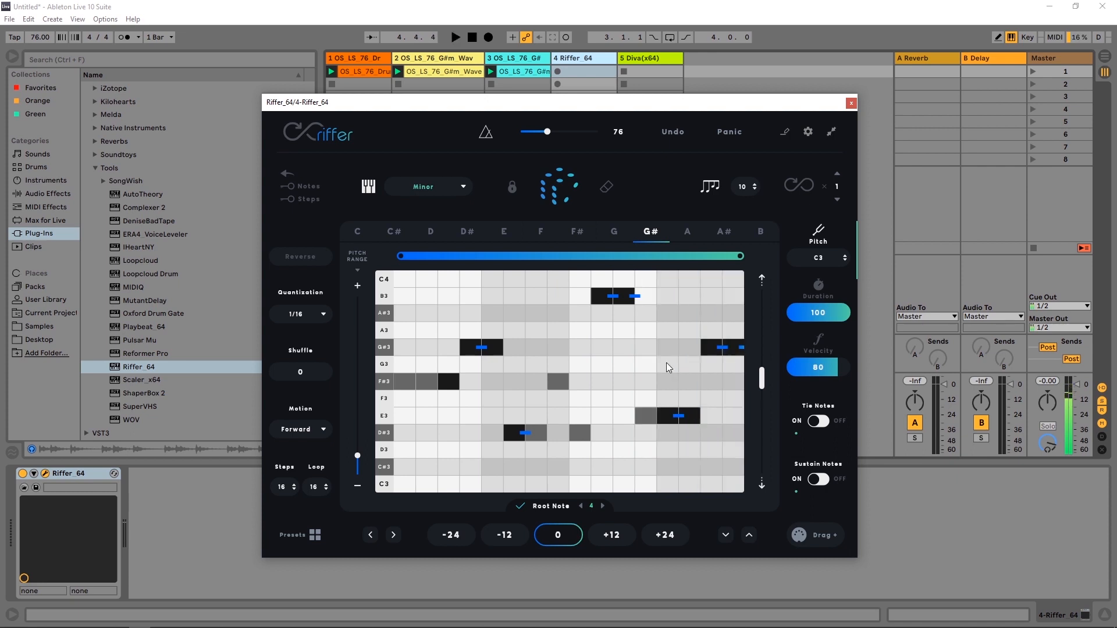
Step: Turn off Sustain Notes and randomize the pitches twice with the tied G#3 notes on steps 4 and 5 locked
click(824, 482)
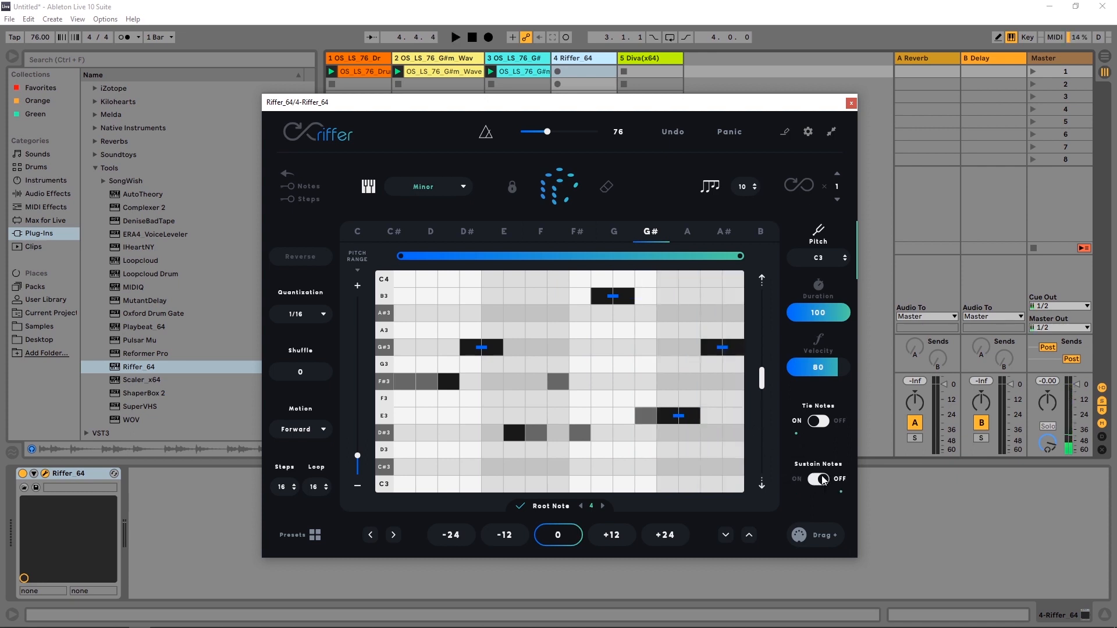
click(821, 420)
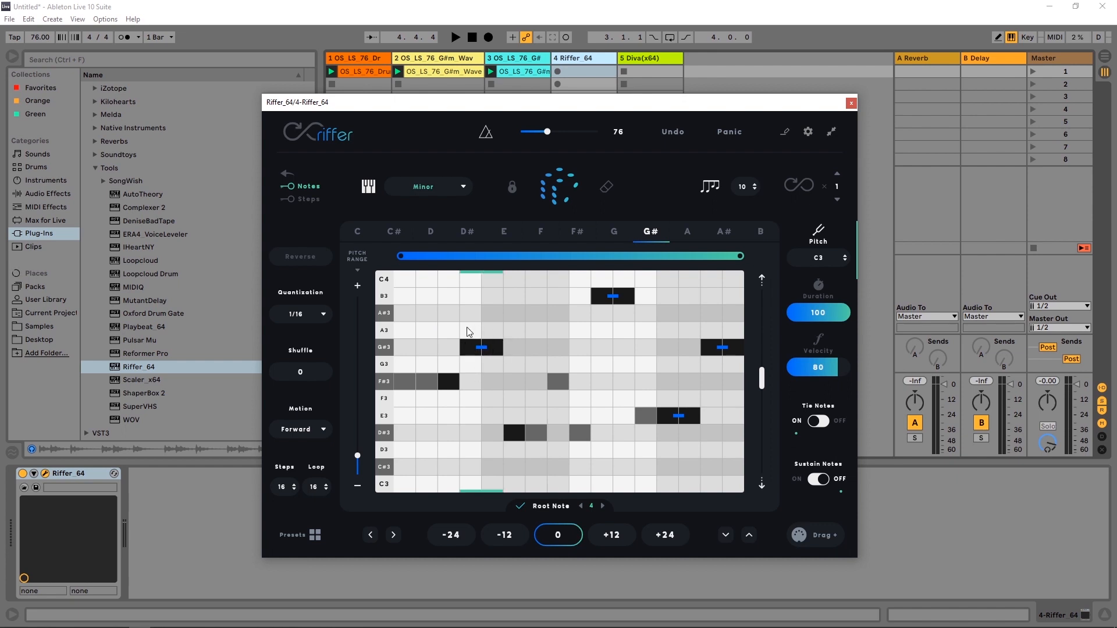
click(559, 183)
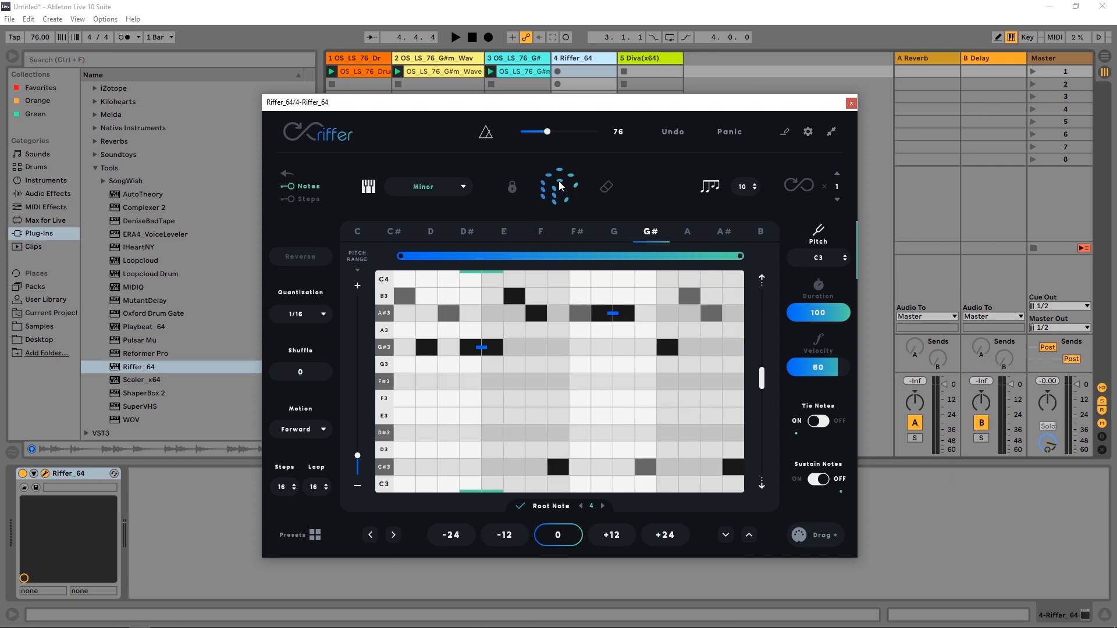
click(558, 181)
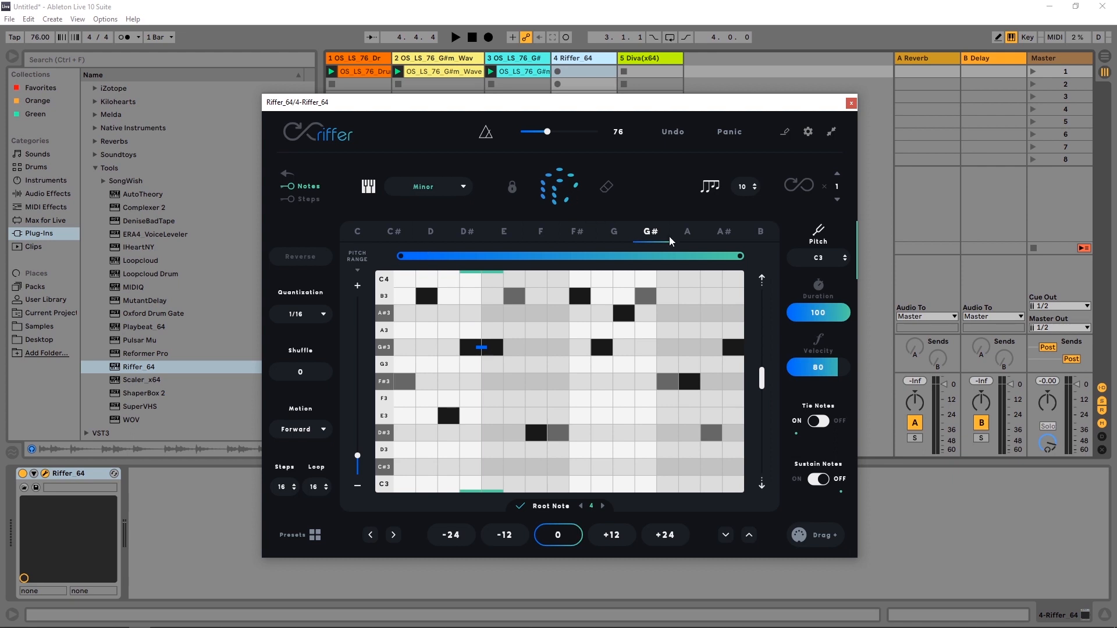
Step: Randomize the riff from the Duration and Velocity views, keeping the locked G#3 notes on steps 4 and 5
click(820, 289)
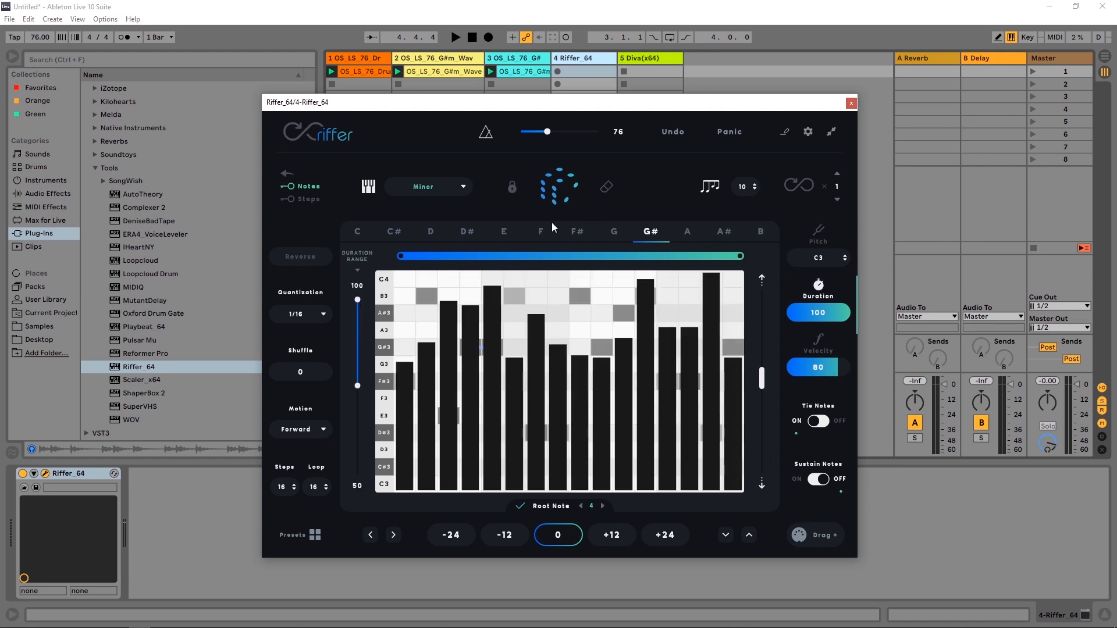
click(560, 185)
click(560, 184)
click(560, 185)
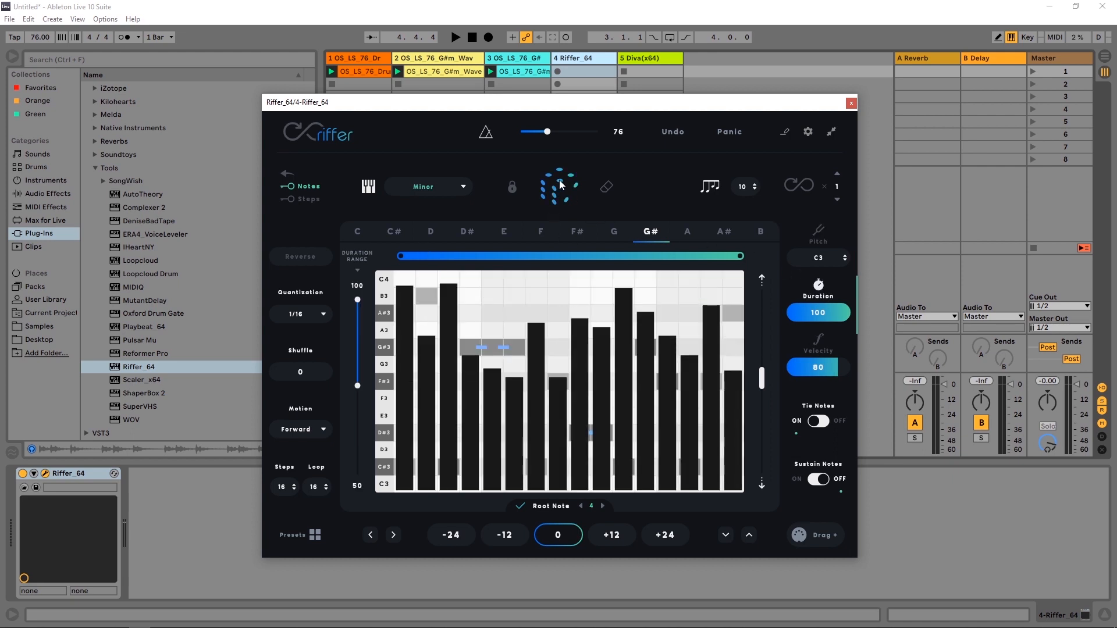
click(825, 342)
click(553, 189)
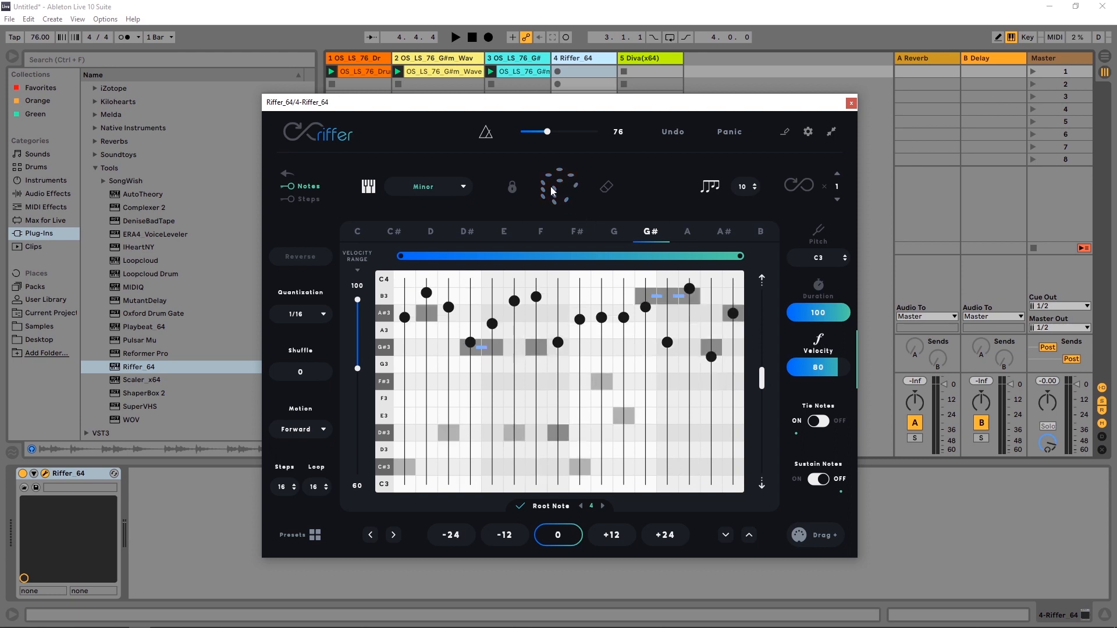
Step: Randomize the riff in the Velocity view, and in the Pitch view lock step 2 and randomize again
click(552, 189)
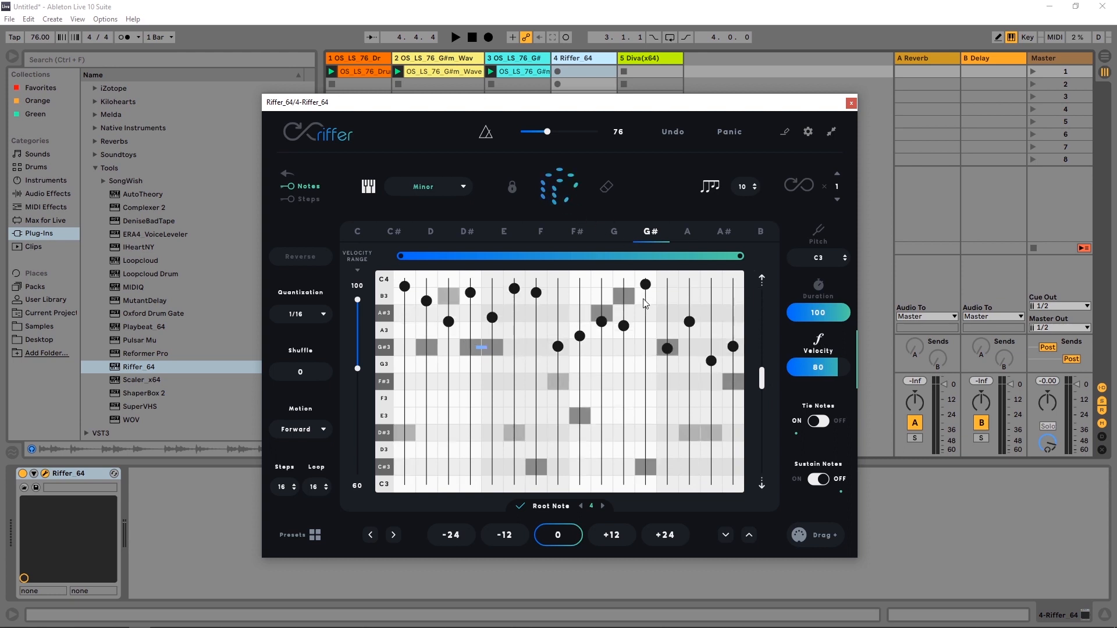
click(822, 231)
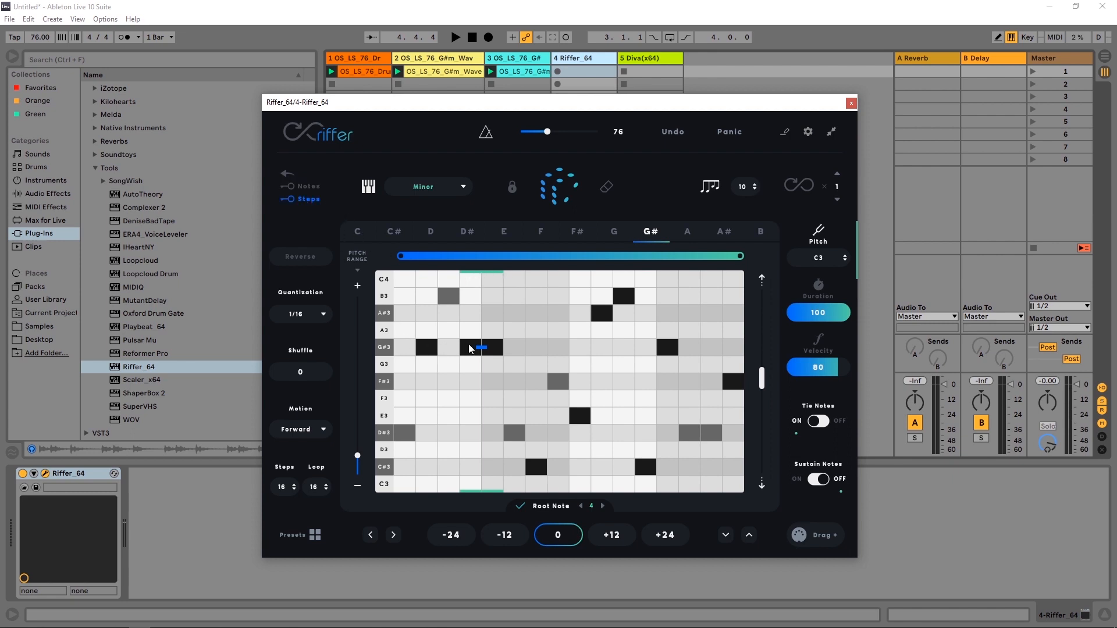
click(424, 349)
click(554, 187)
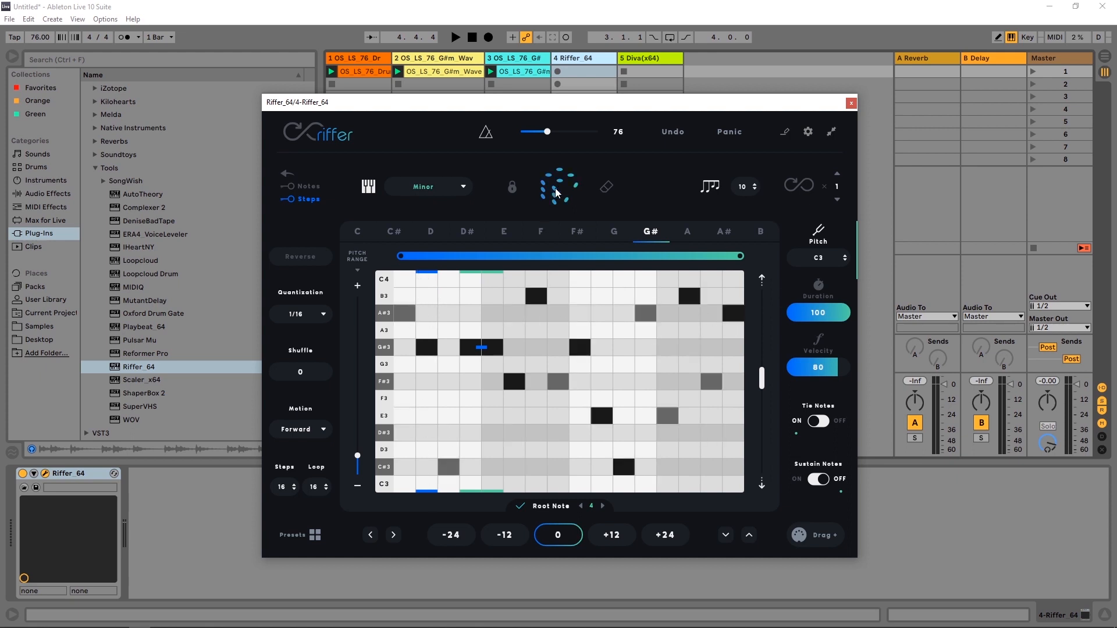
Step: Randomize the riff twice in the Duration view and three times in the Velocity view, keeping step 2 locked
click(819, 292)
click(550, 187)
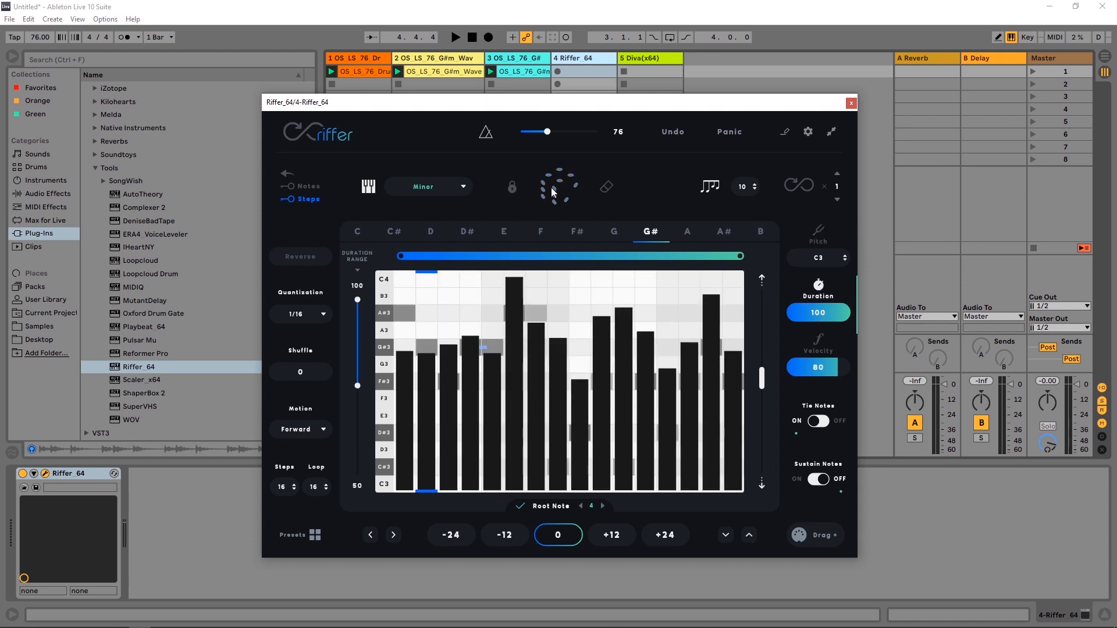
click(550, 187)
click(812, 347)
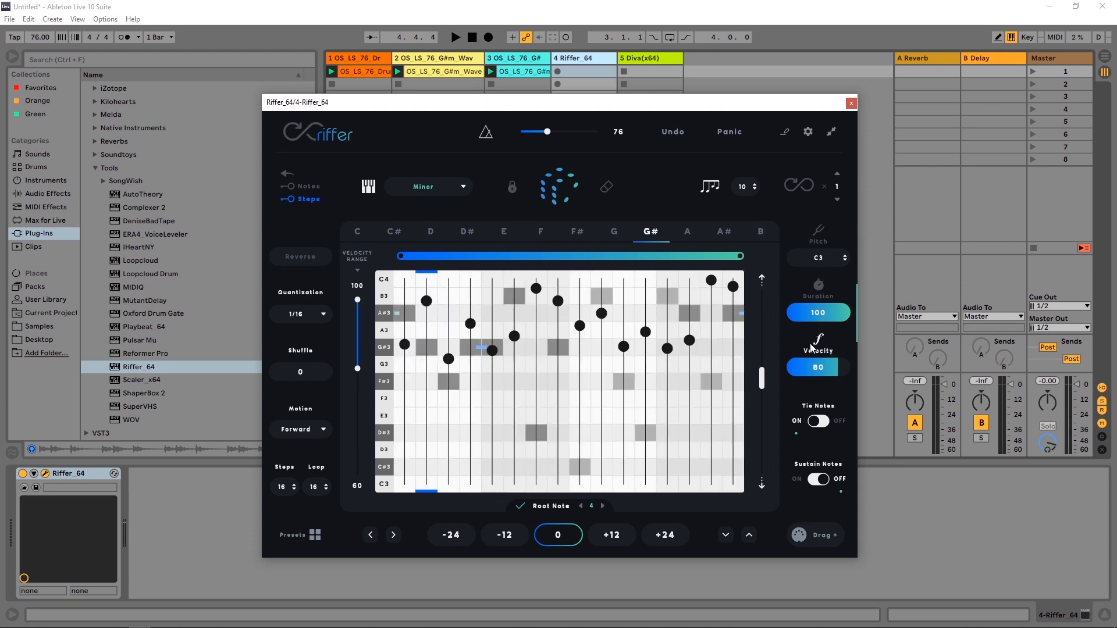
click(564, 195)
click(564, 195)
click(564, 195)
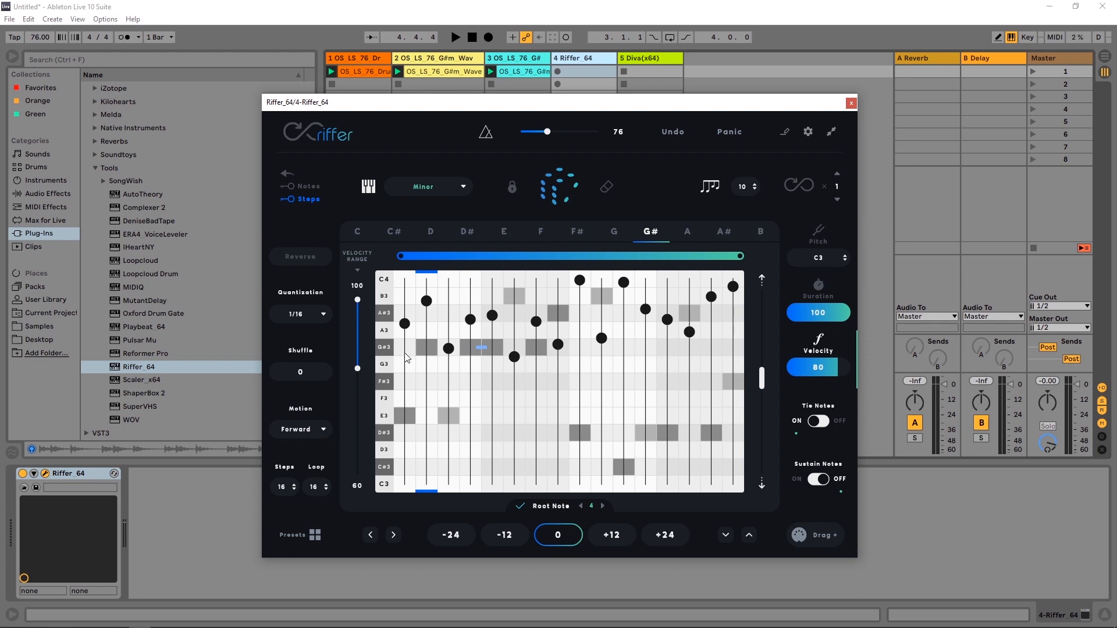
Step: In the Pitch view, move step 7 to A3 and step 10 to G3, snap the notes to the Minor scale and audition them
click(818, 233)
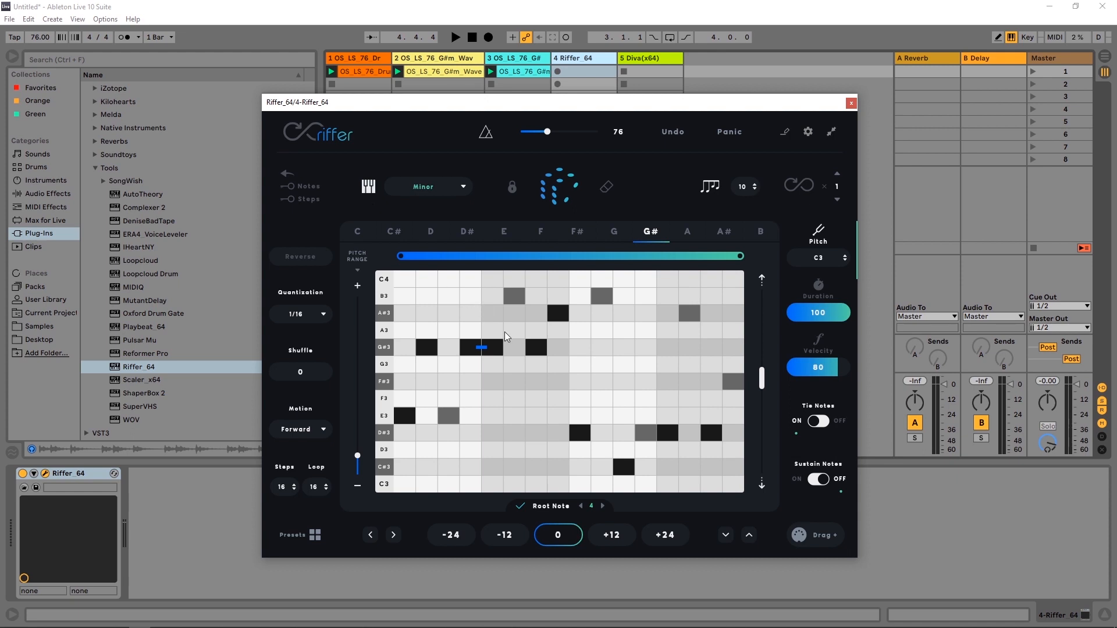
click(603, 365)
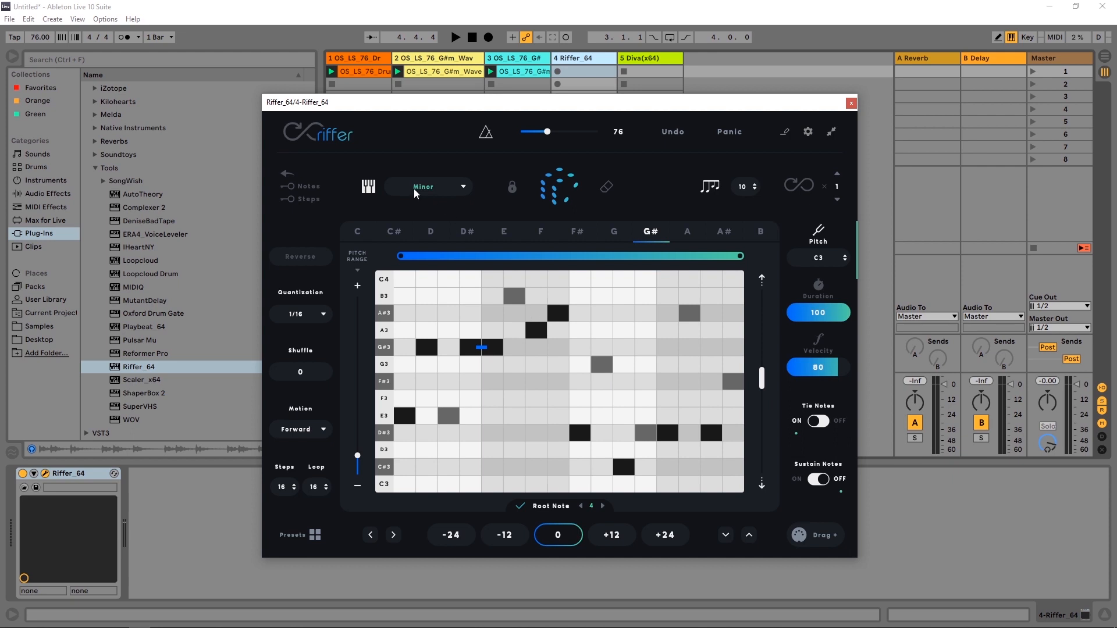
click(368, 188)
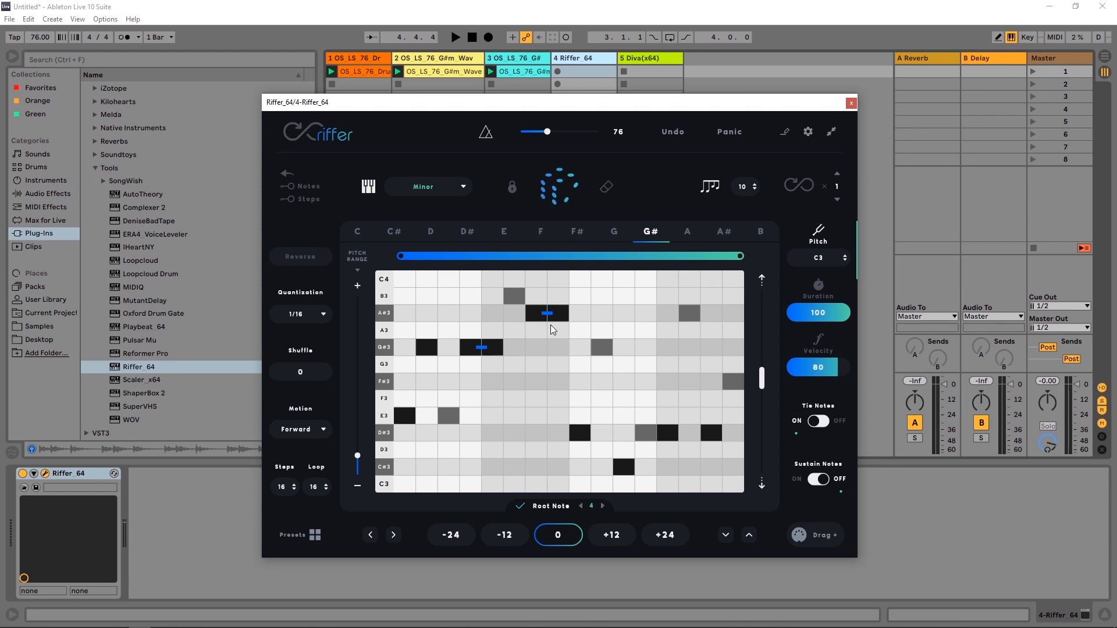
key(space)
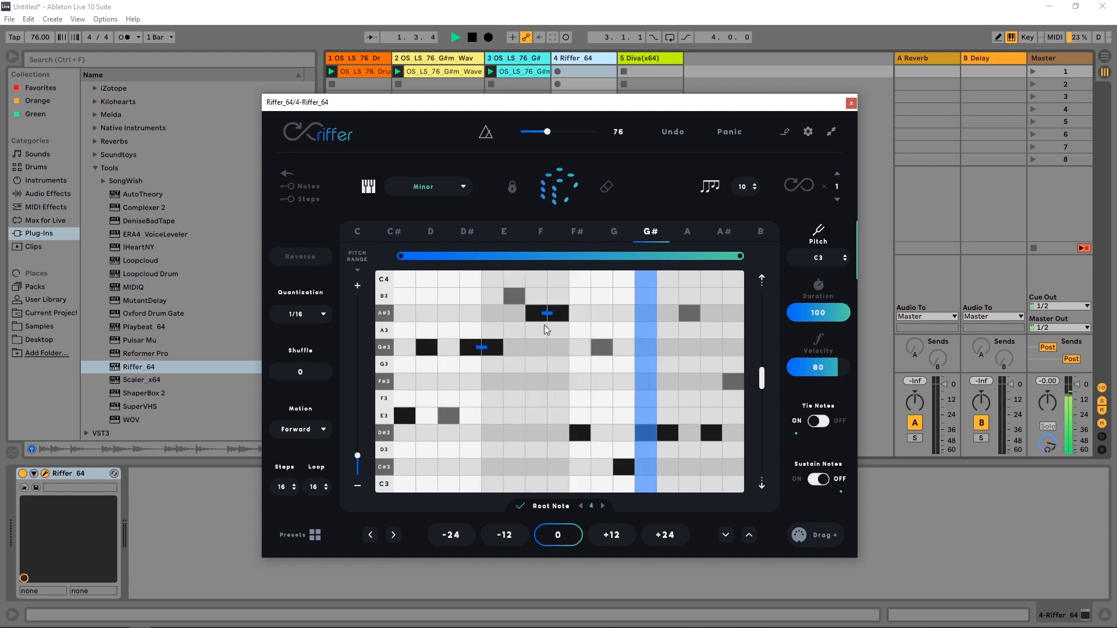
key(space)
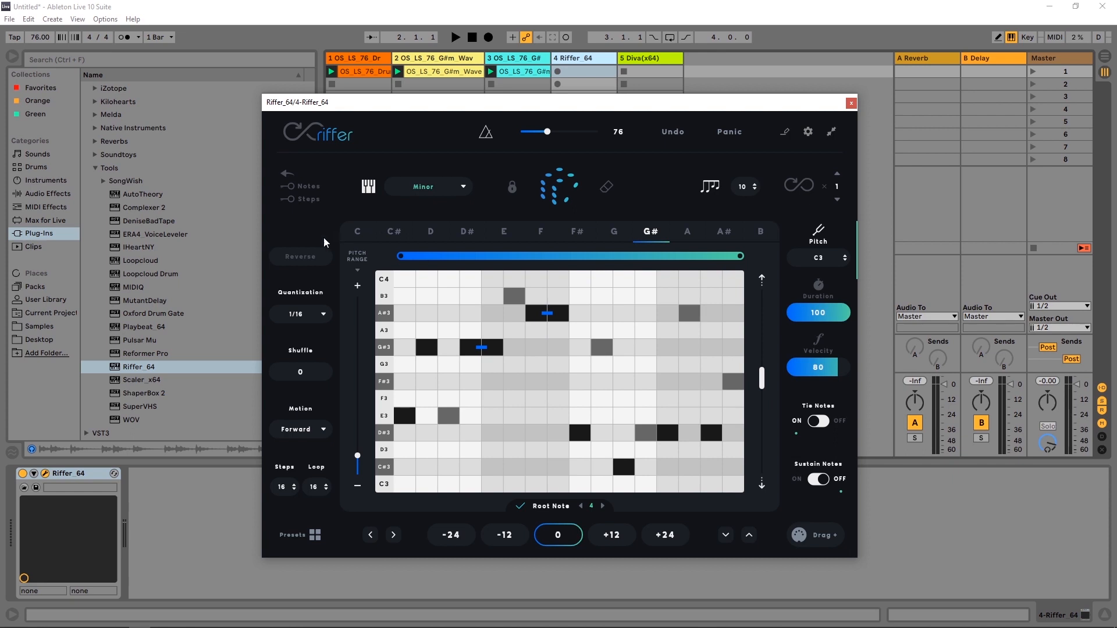
Step: Reverse the riff, audition it, and reverse it again during playback to restore the original order
click(301, 262)
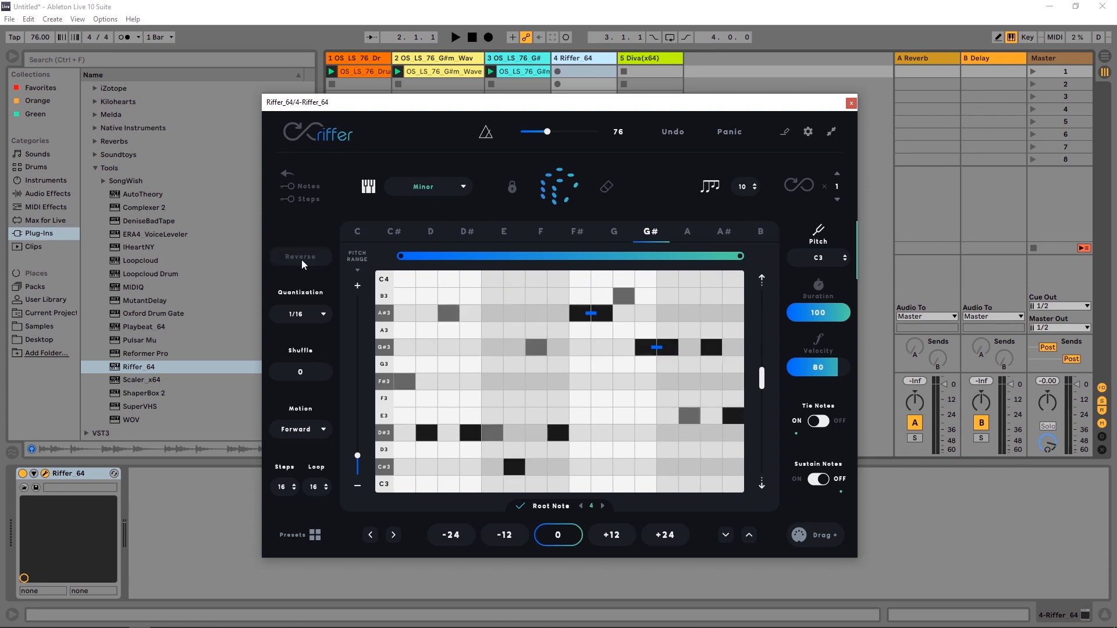
key(space)
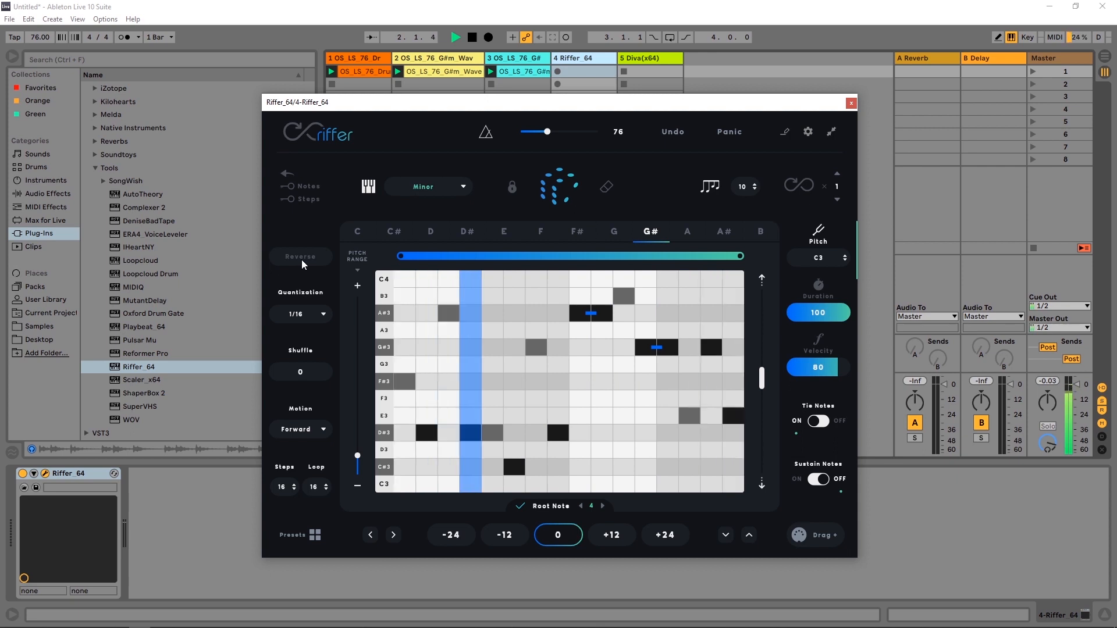
click(302, 260)
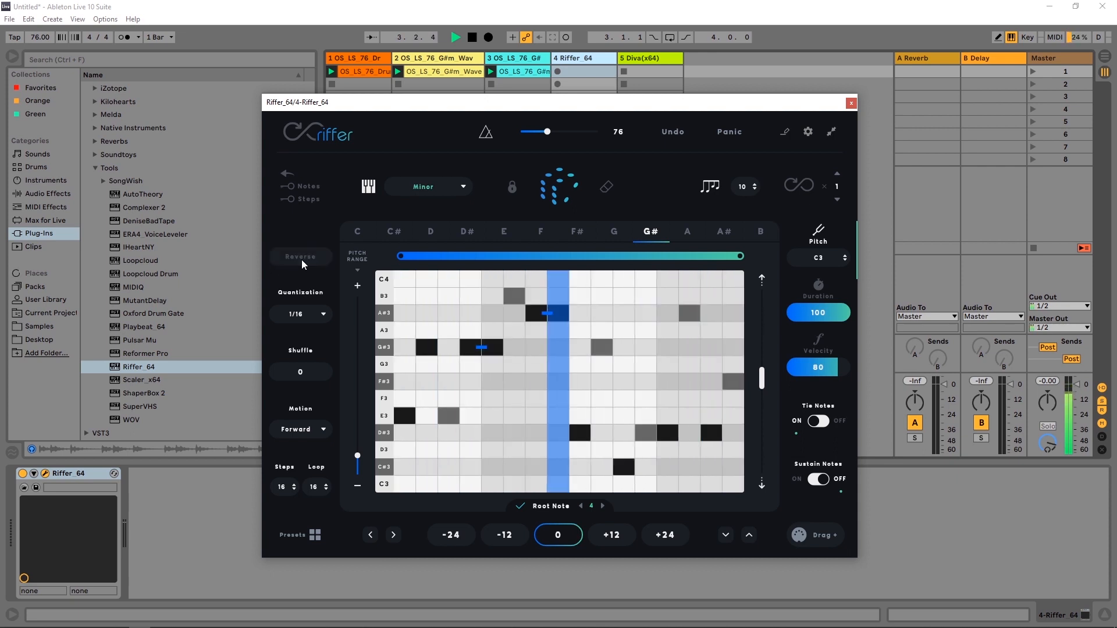
key(space)
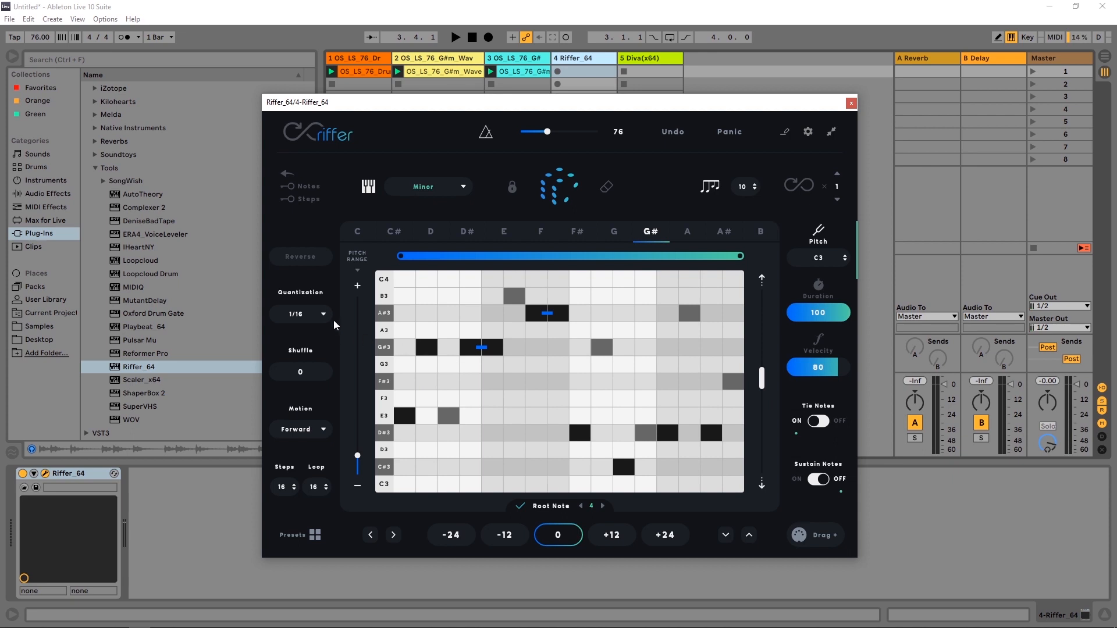
Step: Set the riff's quantization to 1/8 and play it back briefly
click(306, 316)
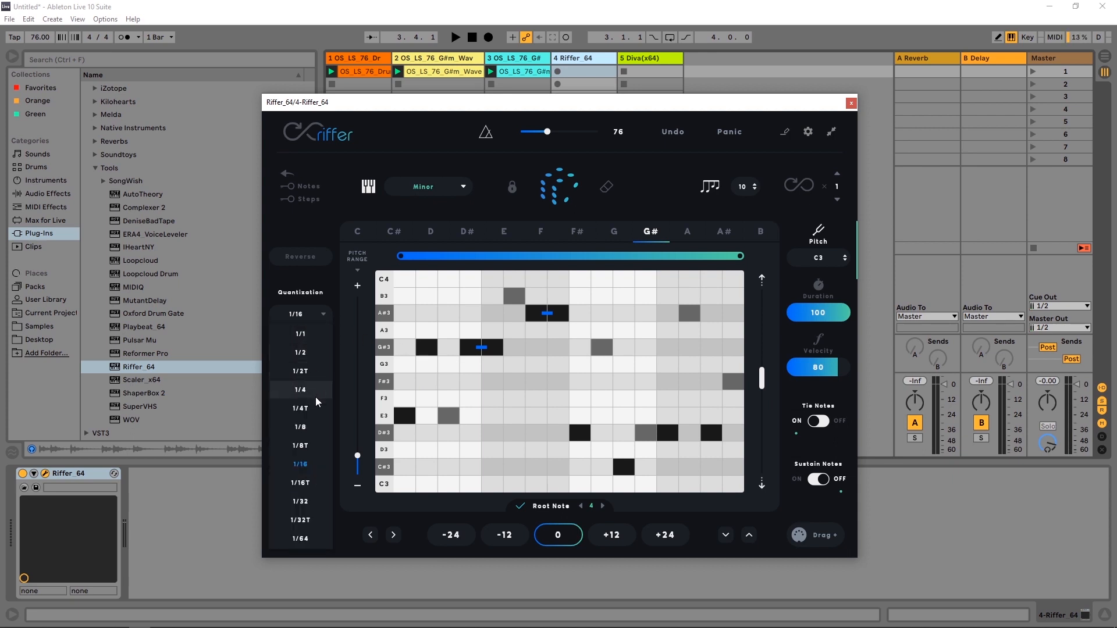
click(301, 427)
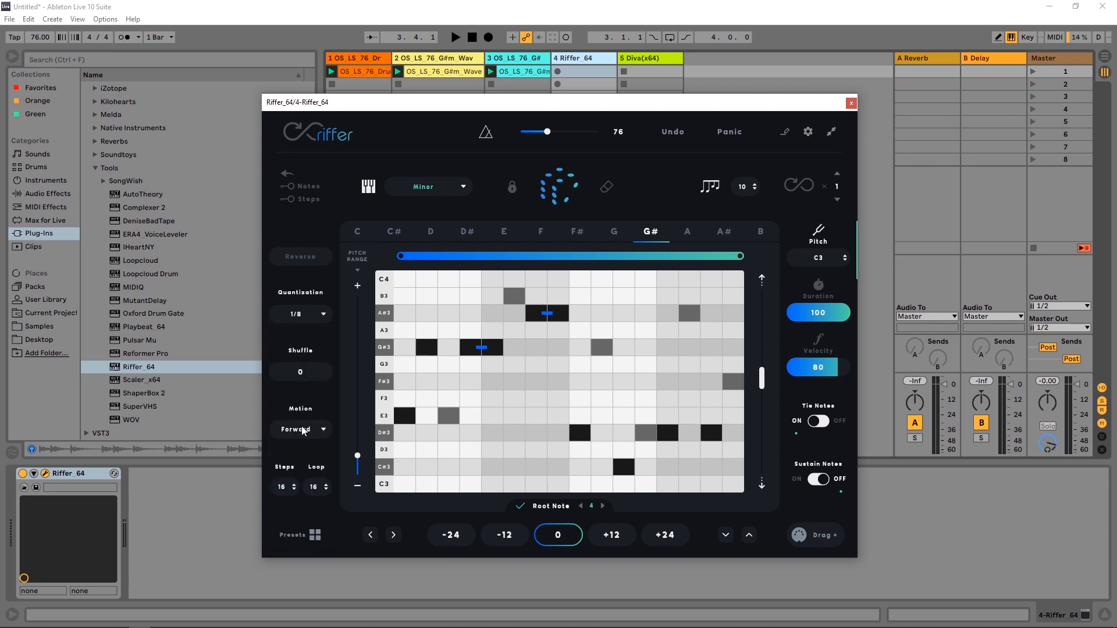
key(space)
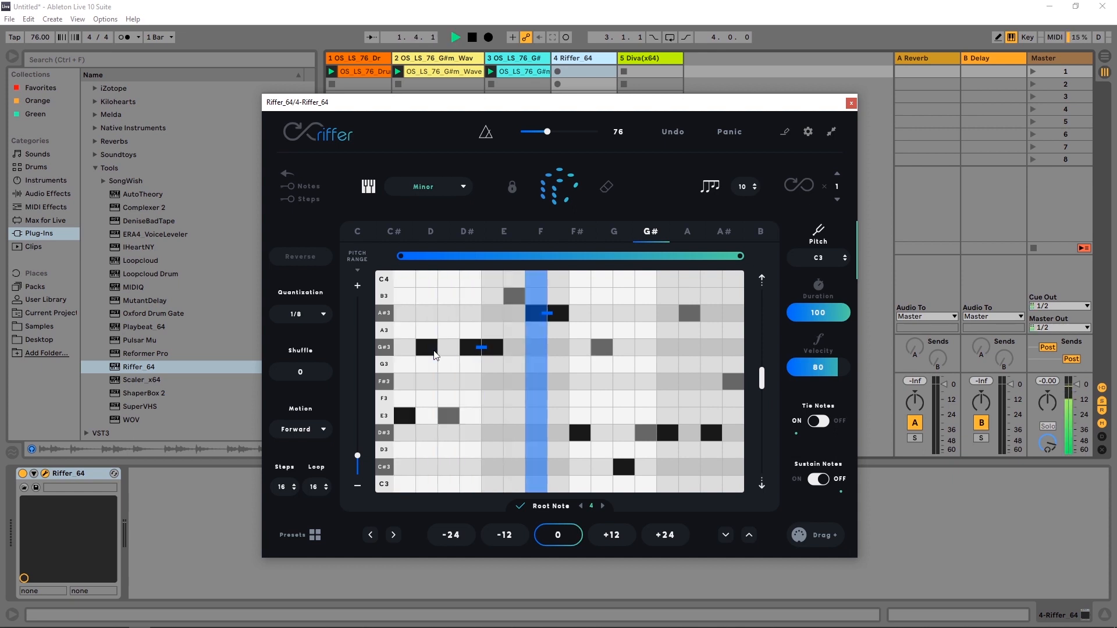
key(space)
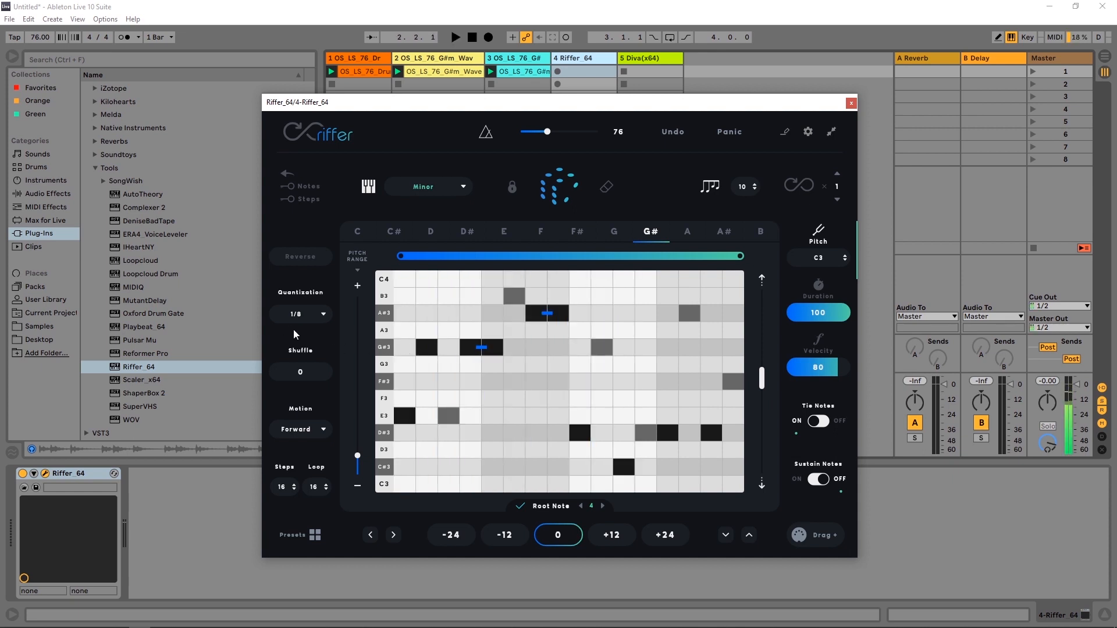
Step: Audition the riff with quantization at 1/1 and return the quantization to 1/16
click(305, 312)
click(305, 330)
key(space)
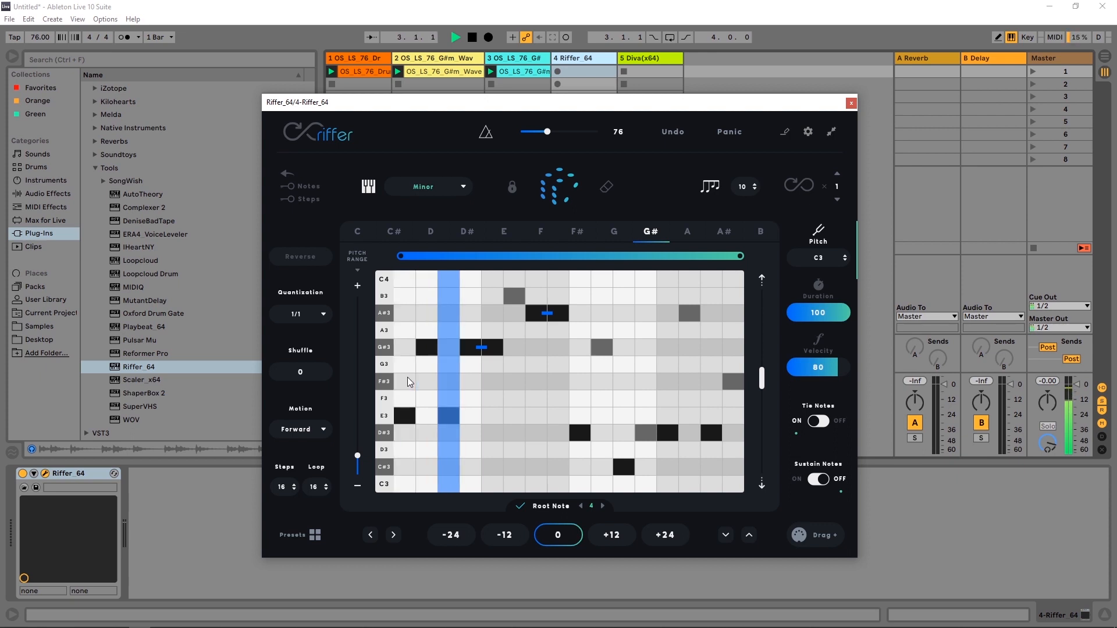
key(space)
click(309, 313)
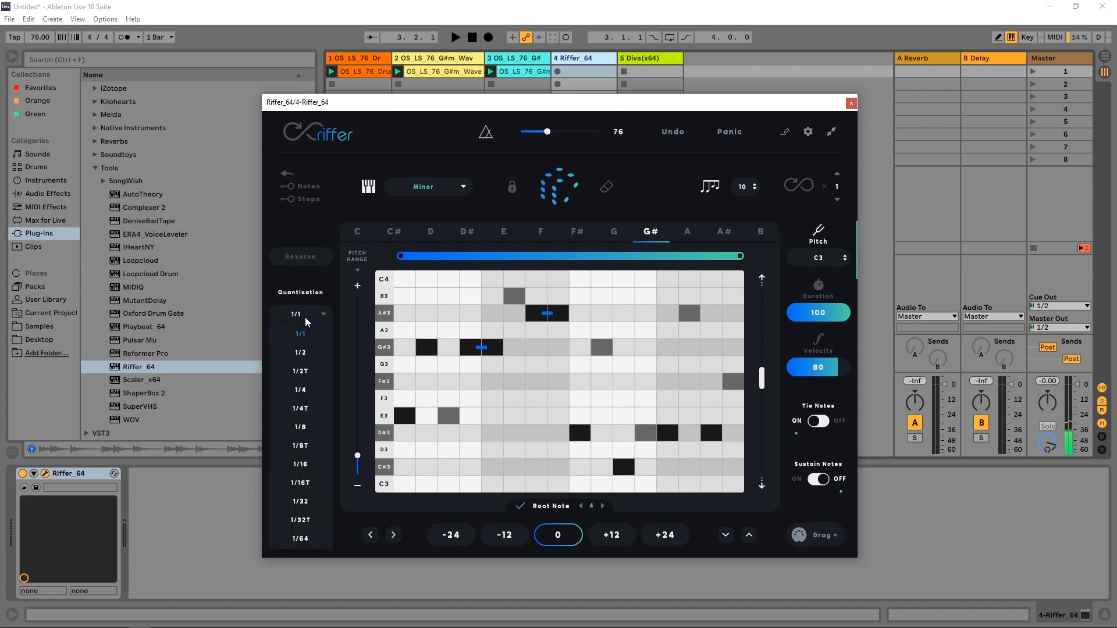
click(308, 465)
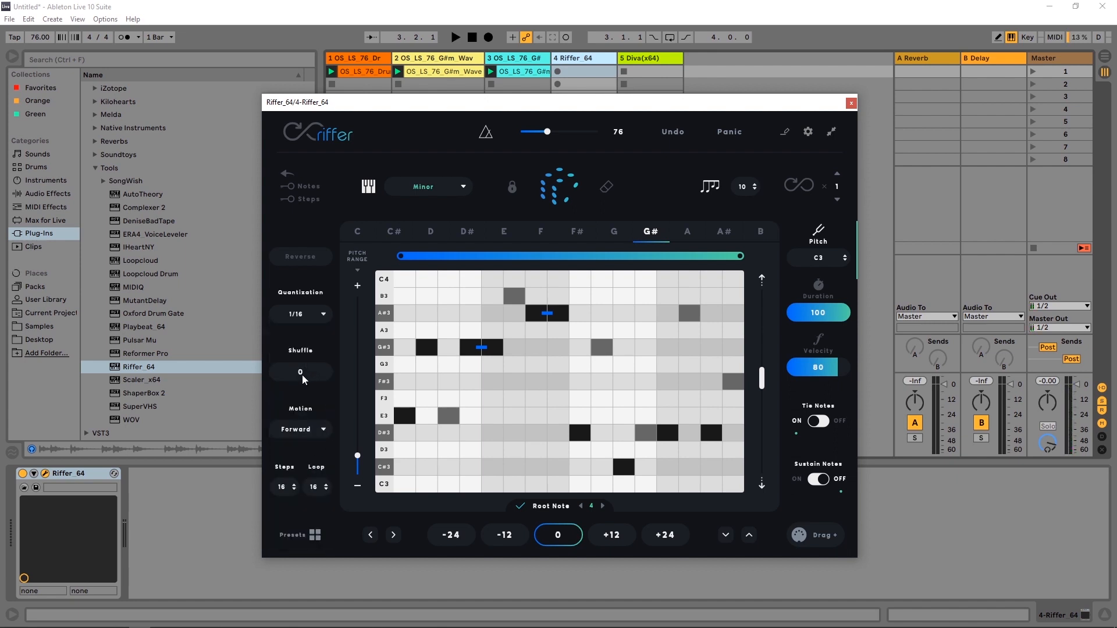
Step: Raise Shuffle to about 72, start playback and randomize the riff while it plays
drag(302, 374, 316, 374)
key(space)
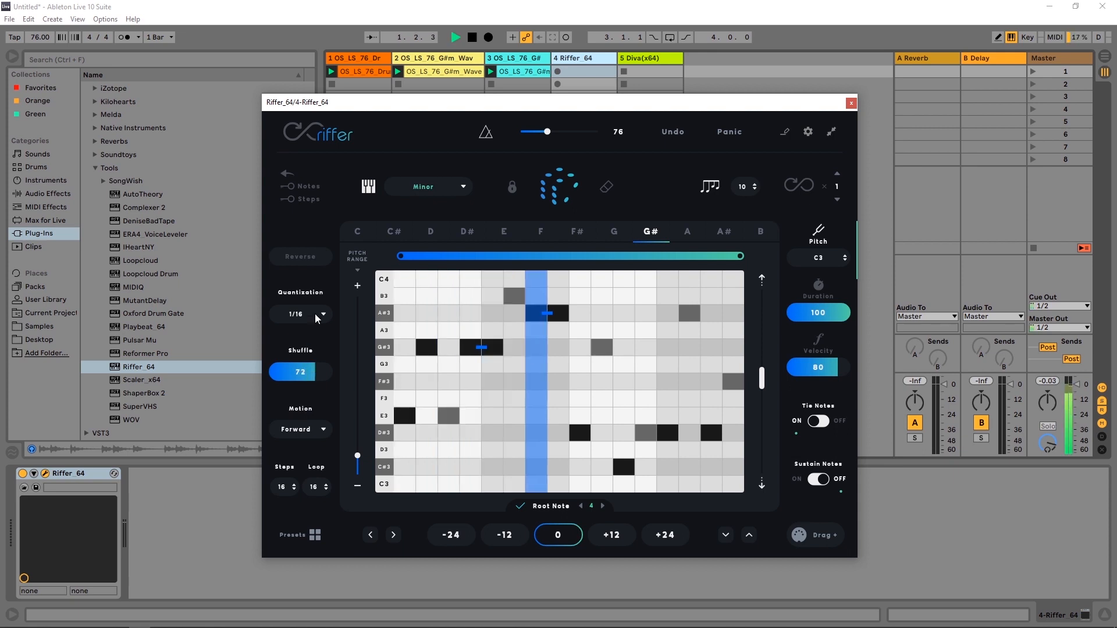
click(559, 190)
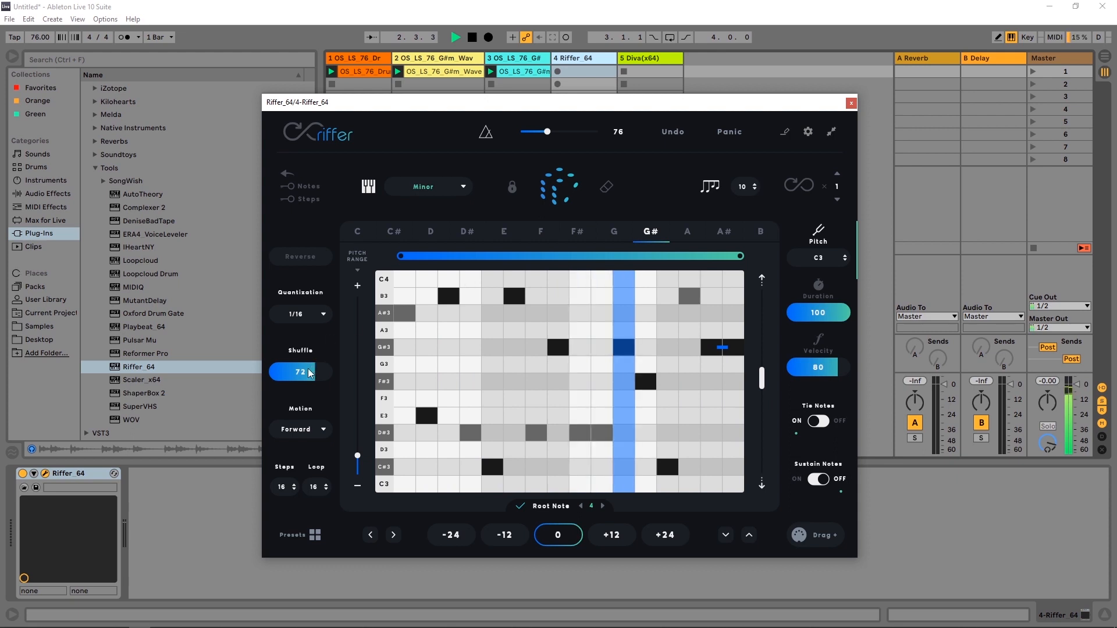
Step: Lower Shuffle to 50 during playback, stop, and reset Shuffle to 0
drag(308, 368, 302, 376)
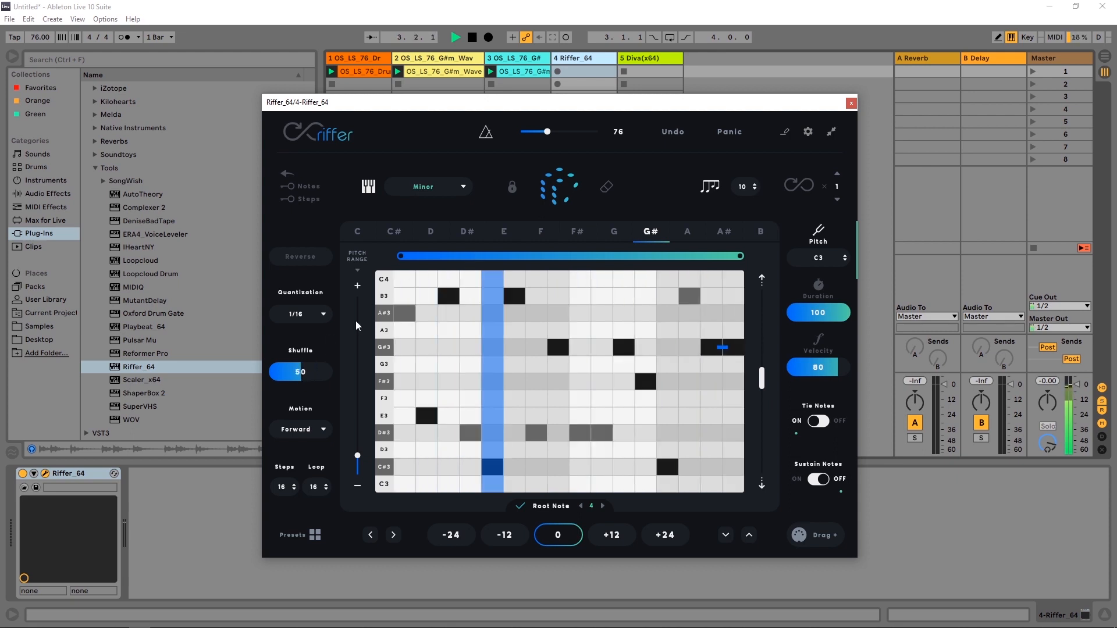
key(space)
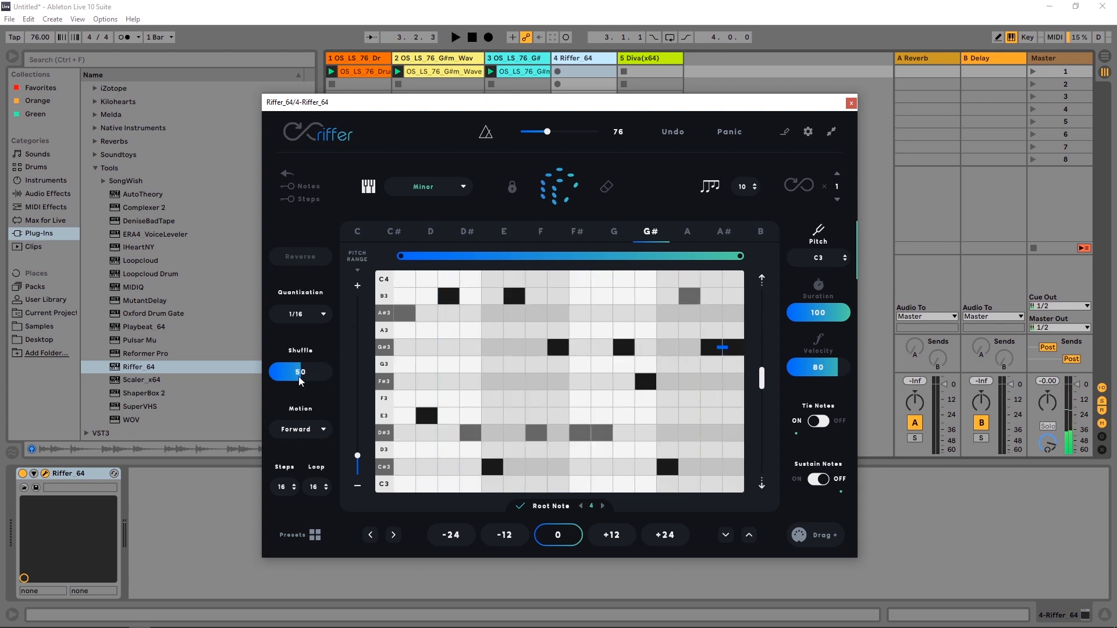
drag(298, 376, 278, 393)
Step: Audition the riff with PingPong motion and return the motion to Forward
click(303, 429)
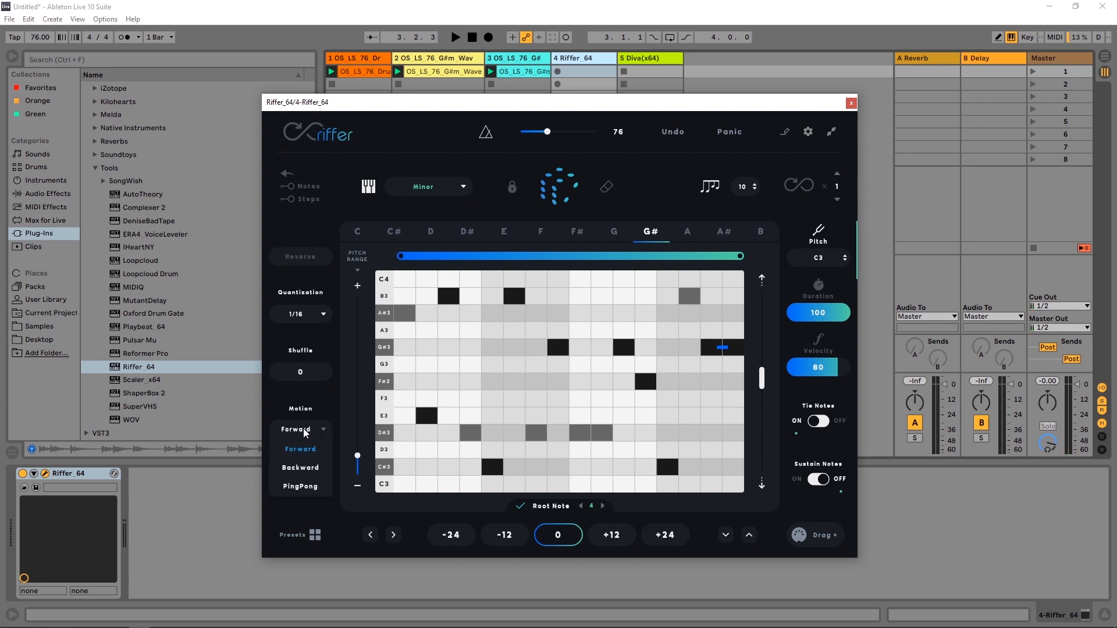
click(310, 487)
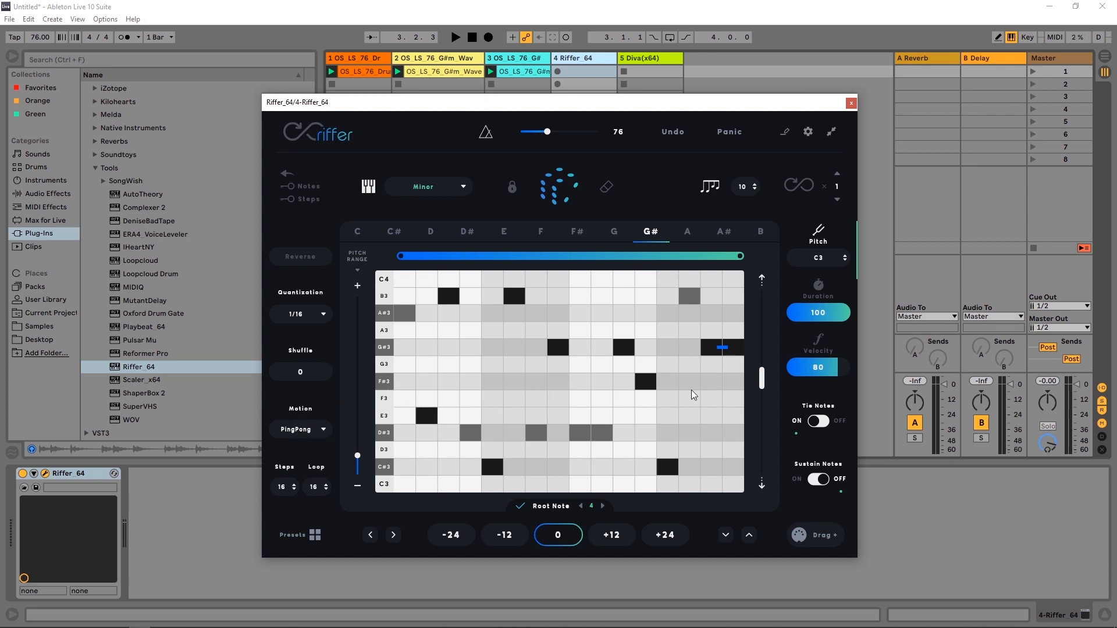
key(space)
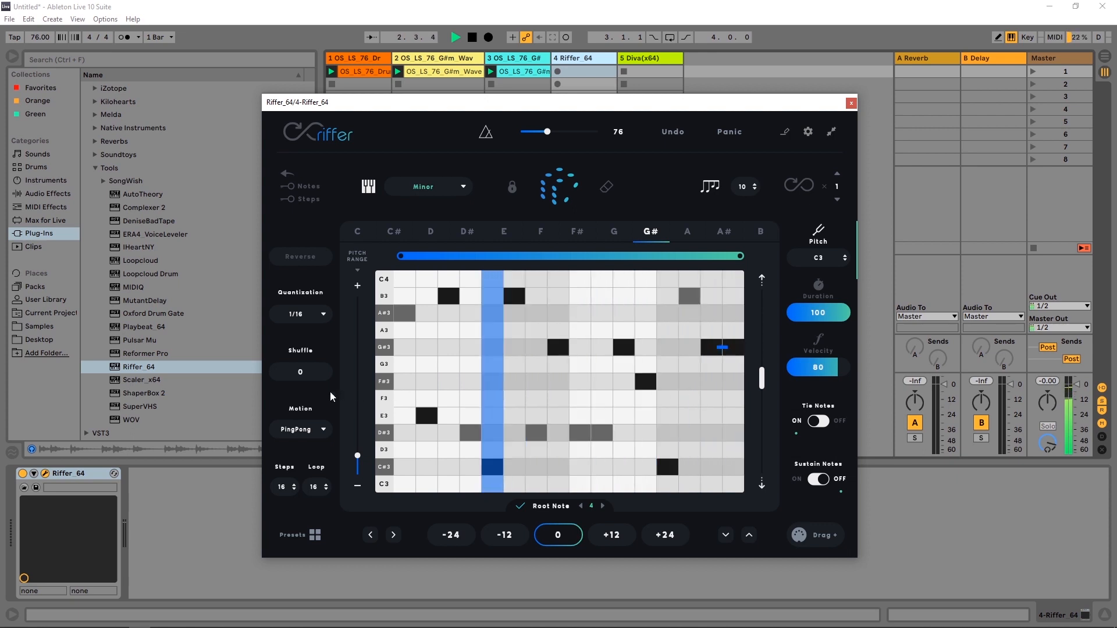
key(space)
click(306, 430)
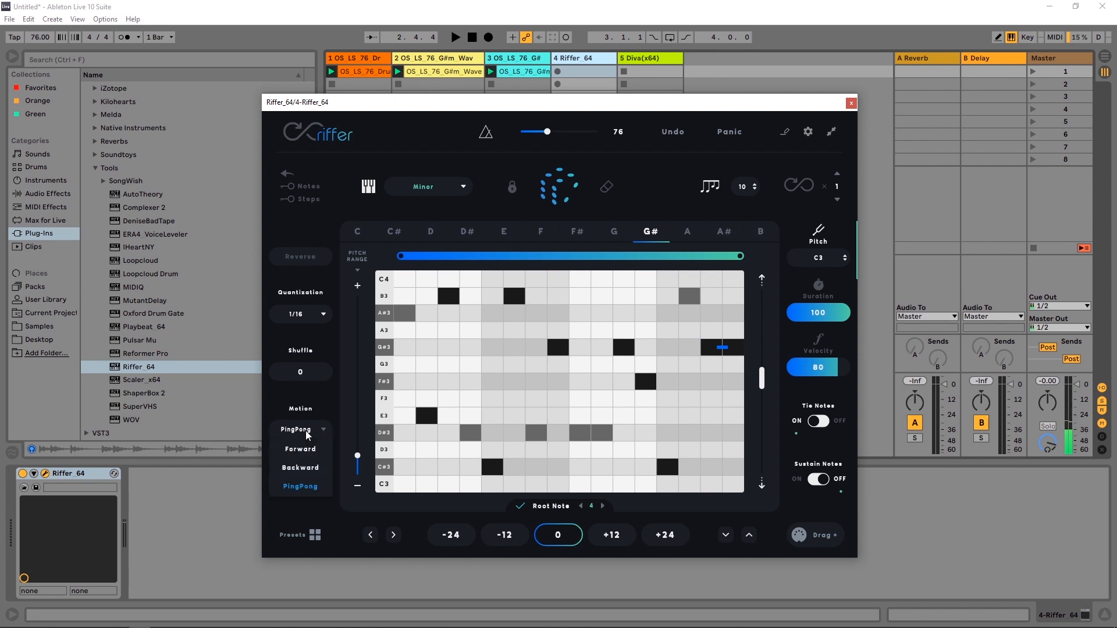
click(307, 449)
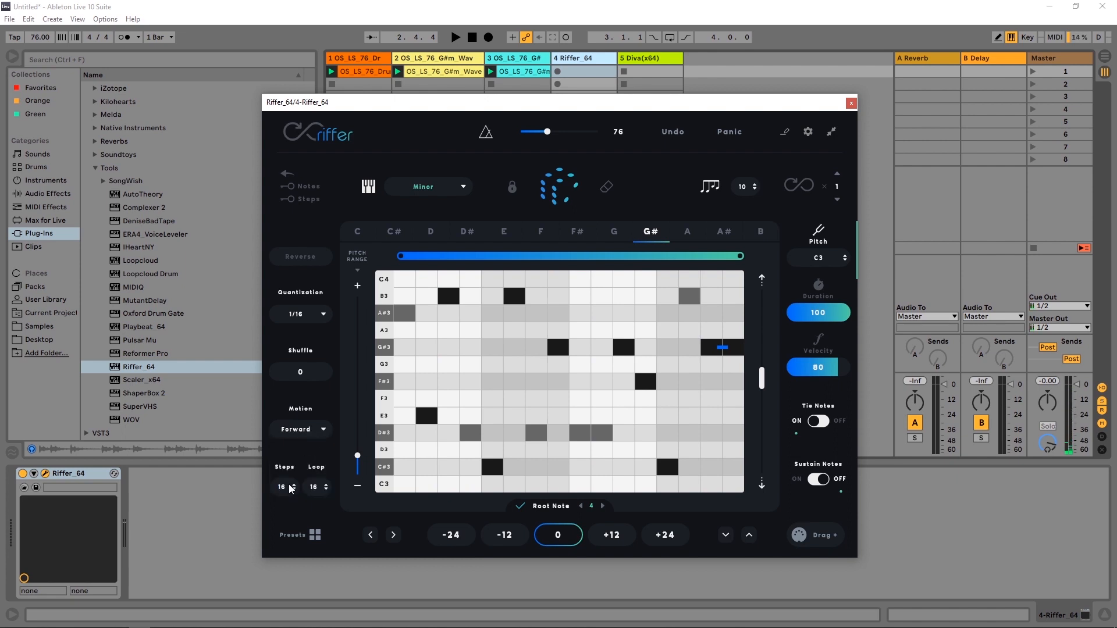
Step: Extend the riff to 32 steps and set the loop length to 32
mouse_move(288, 489)
mouse_down()
mouse_move(296, 461)
mouse_move(299, 494)
mouse_up()
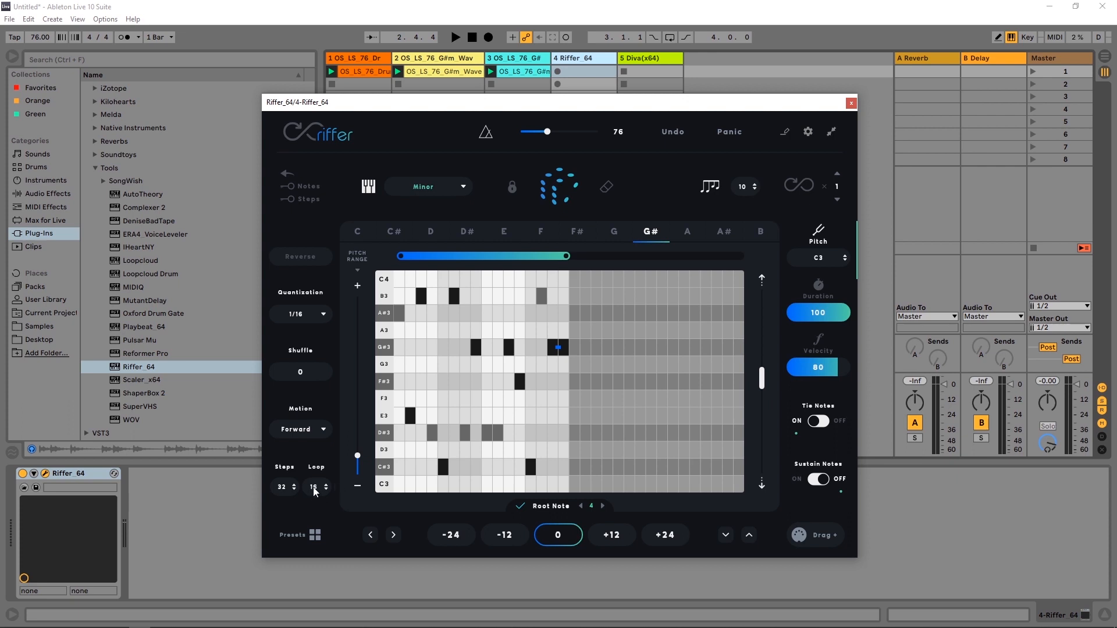
drag(313, 490, 320, 461)
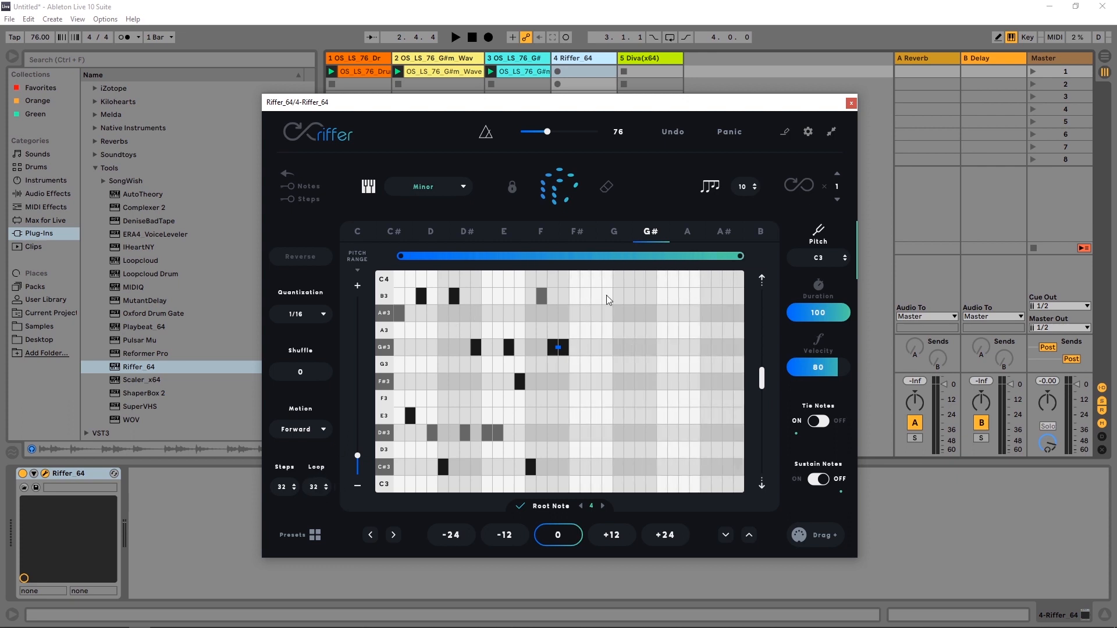
Step: Randomize the extended riff, raise its number of notes to 16, randomize it again and start playback
click(558, 187)
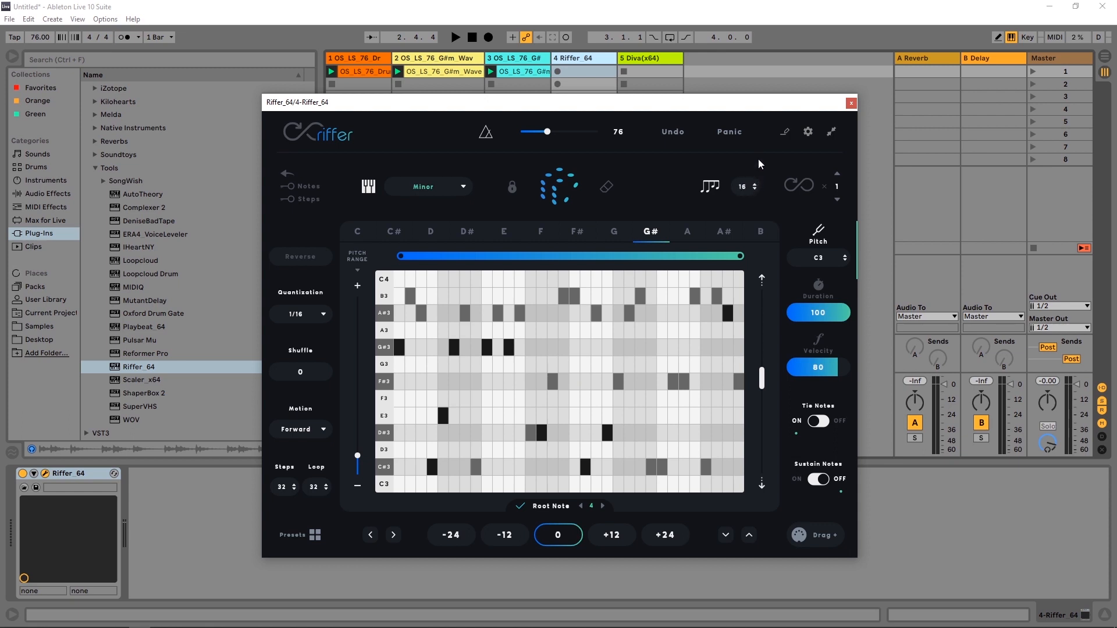
click(568, 194)
key(space)
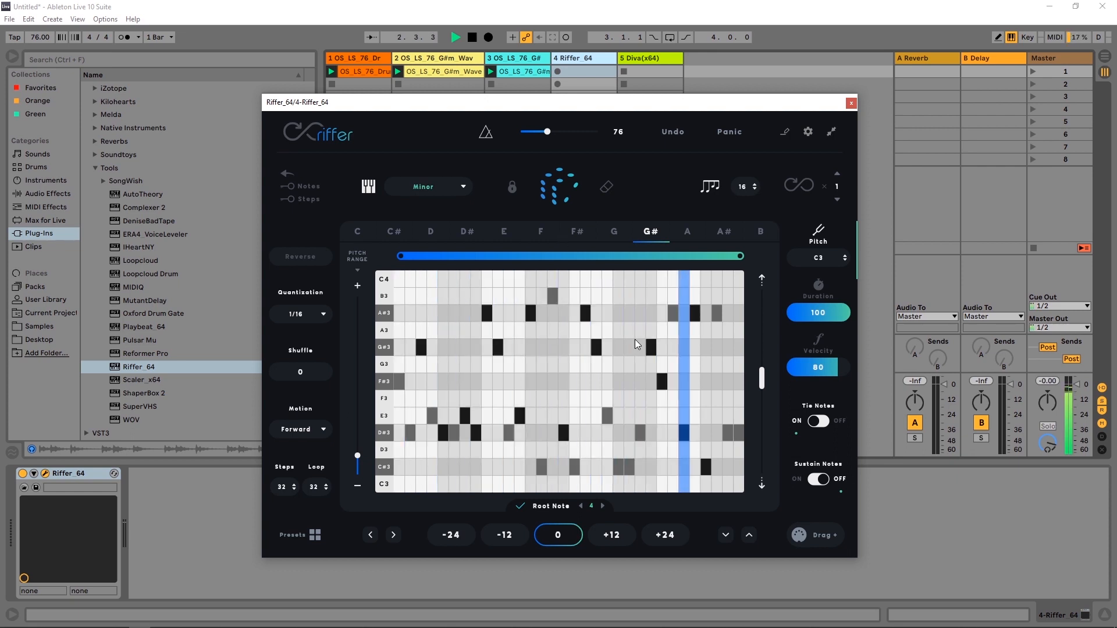
Step: Stop playback, reduce the riff to 16 steps with a 16-step loop, and audition it
key(space)
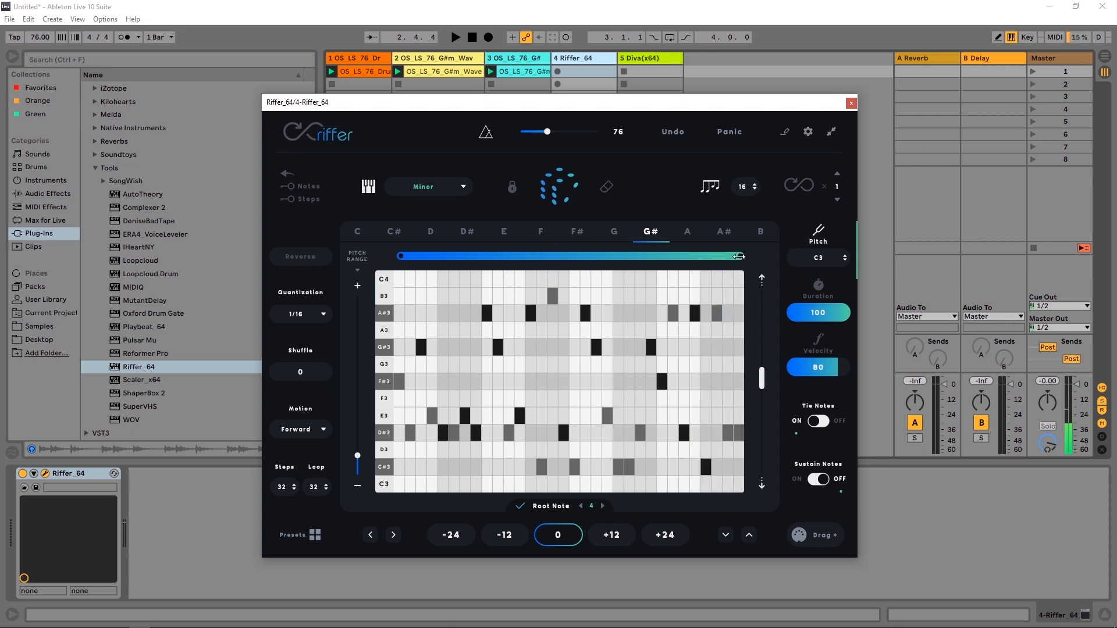
mouse_move(740, 256)
mouse_down()
mouse_move(577, 265)
mouse_move(741, 262)
mouse_up()
drag(285, 486, 290, 514)
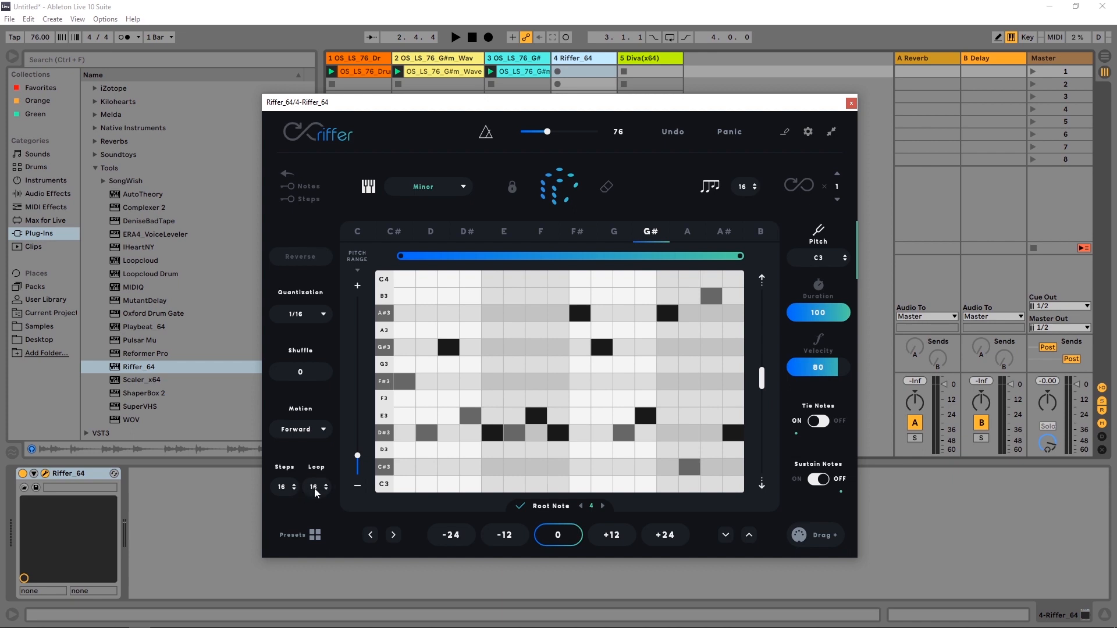
key(space)
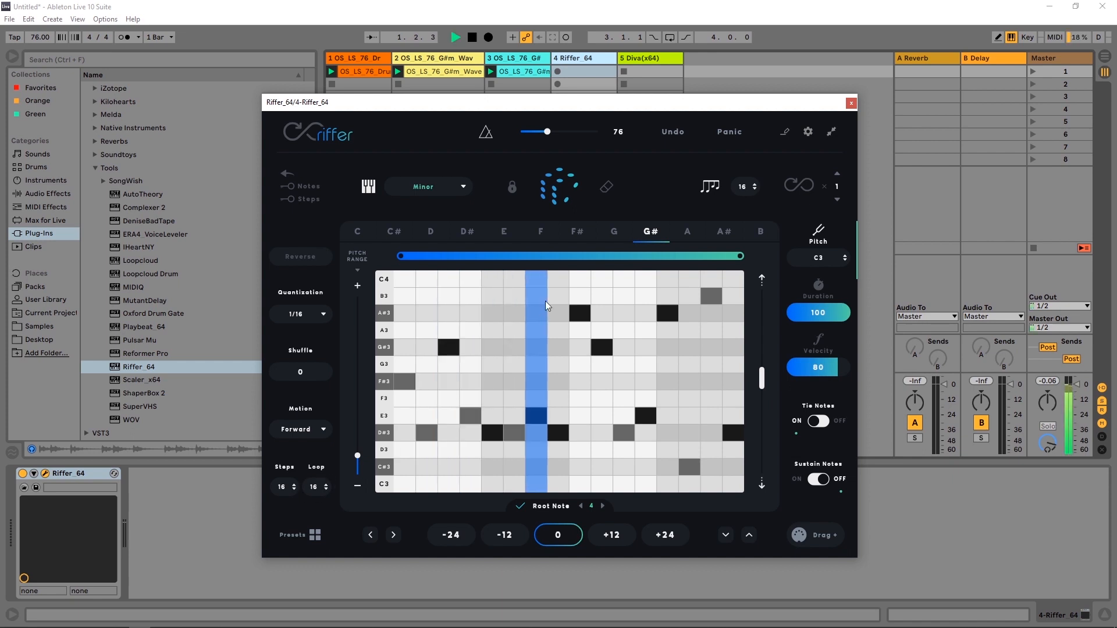
key(space)
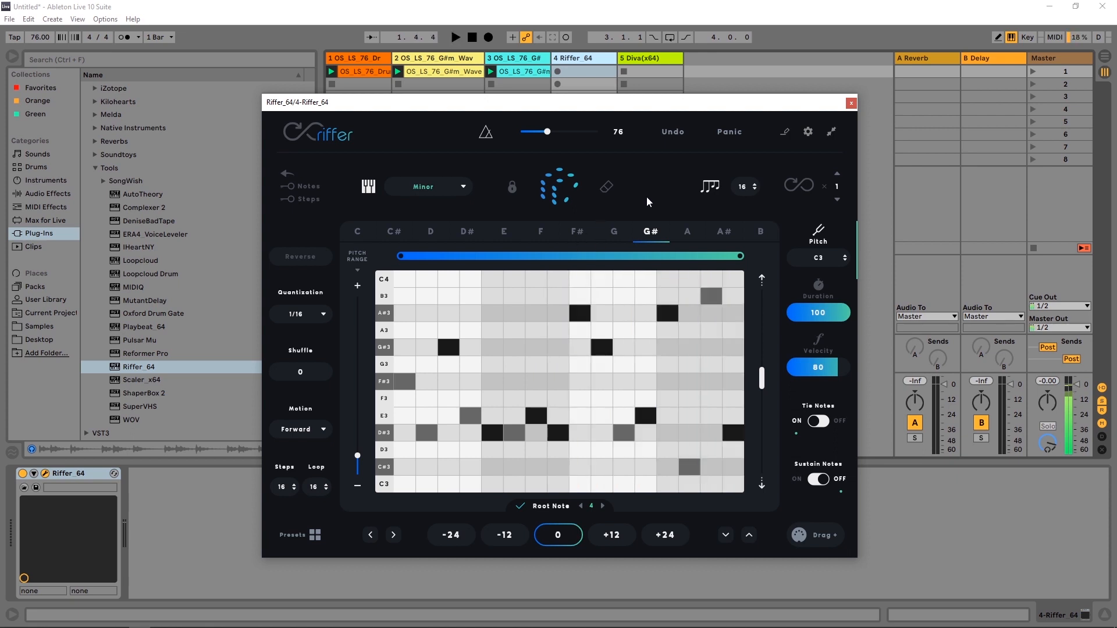
Step: Widen the riff's pitch range to span C3 to D5, randomize the notes and audition the result
drag(357, 456, 360, 437)
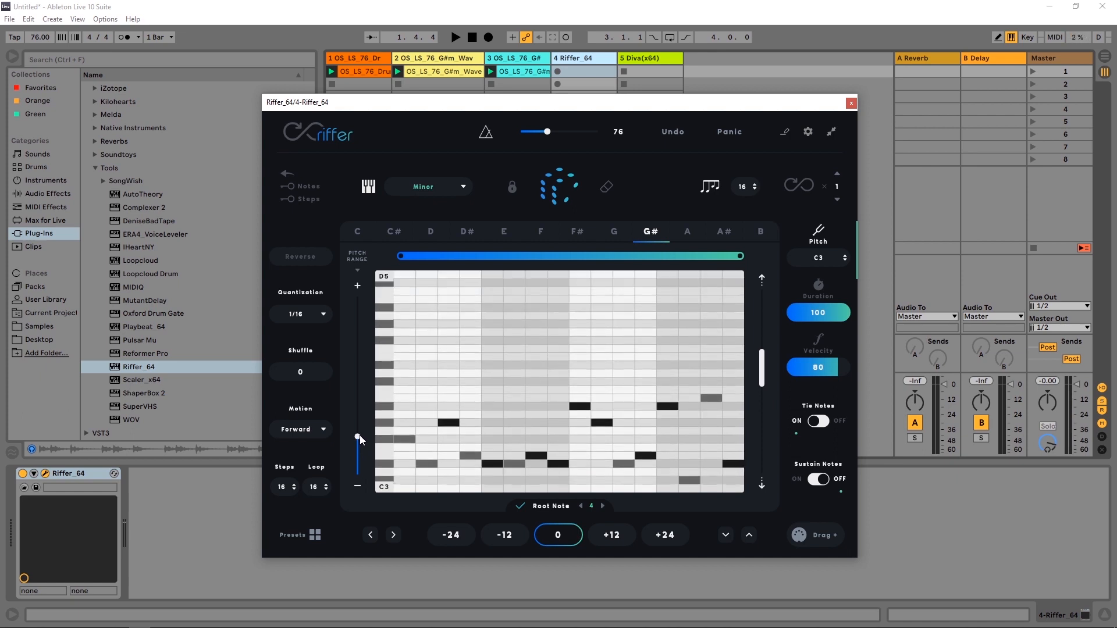
click(547, 189)
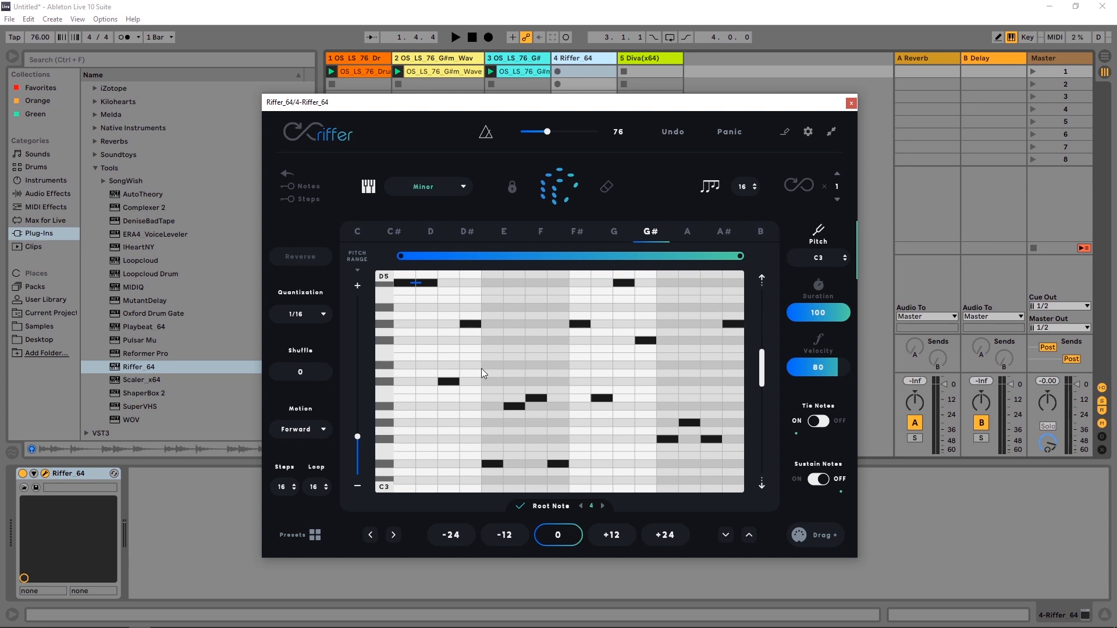
key(space)
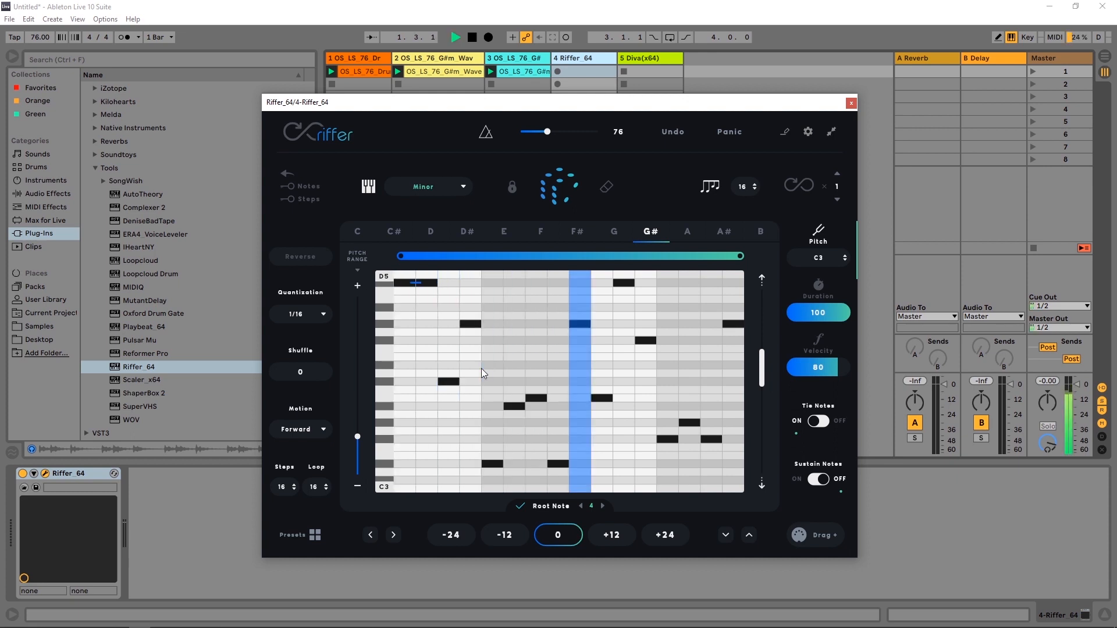
key(space)
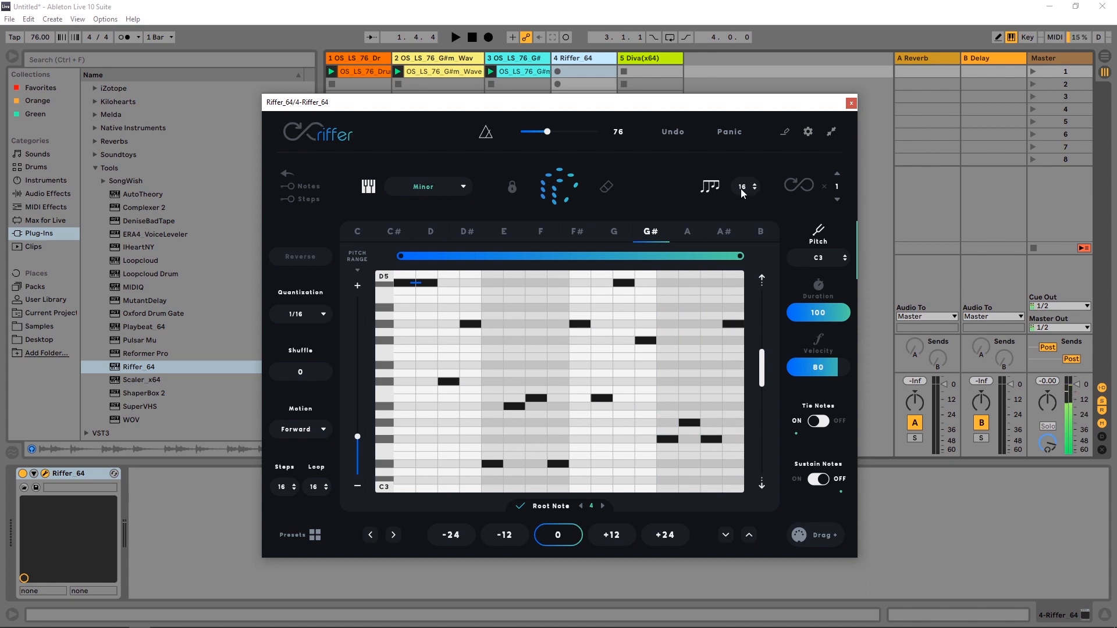
Step: Lower the number of notes to 10, randomize the riff and audition it
drag(741, 189, 747, 232)
click(559, 186)
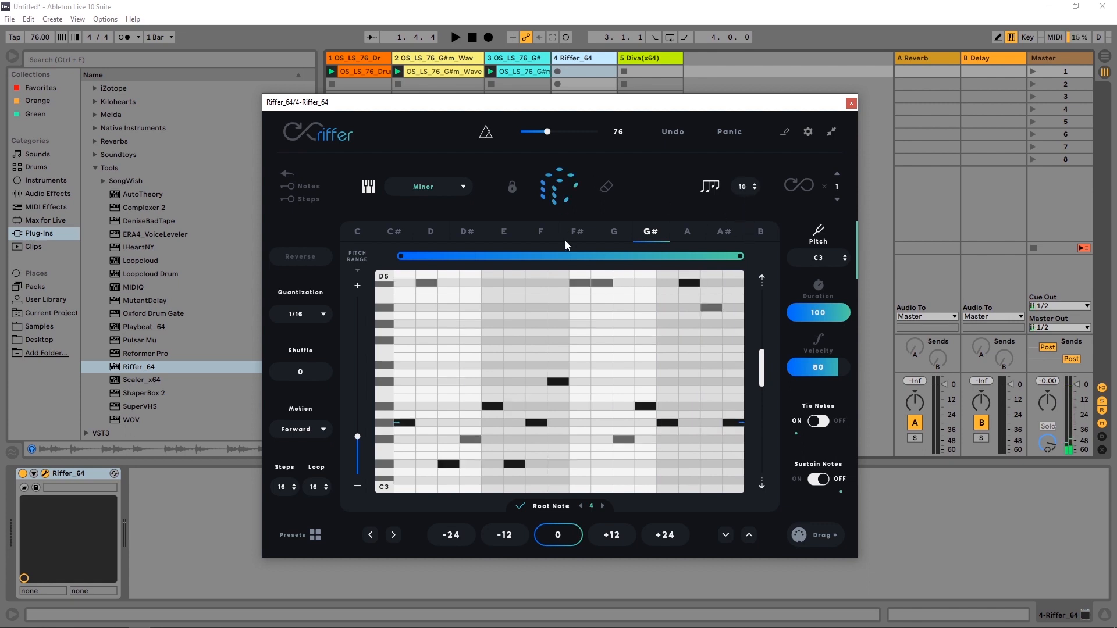
key(space)
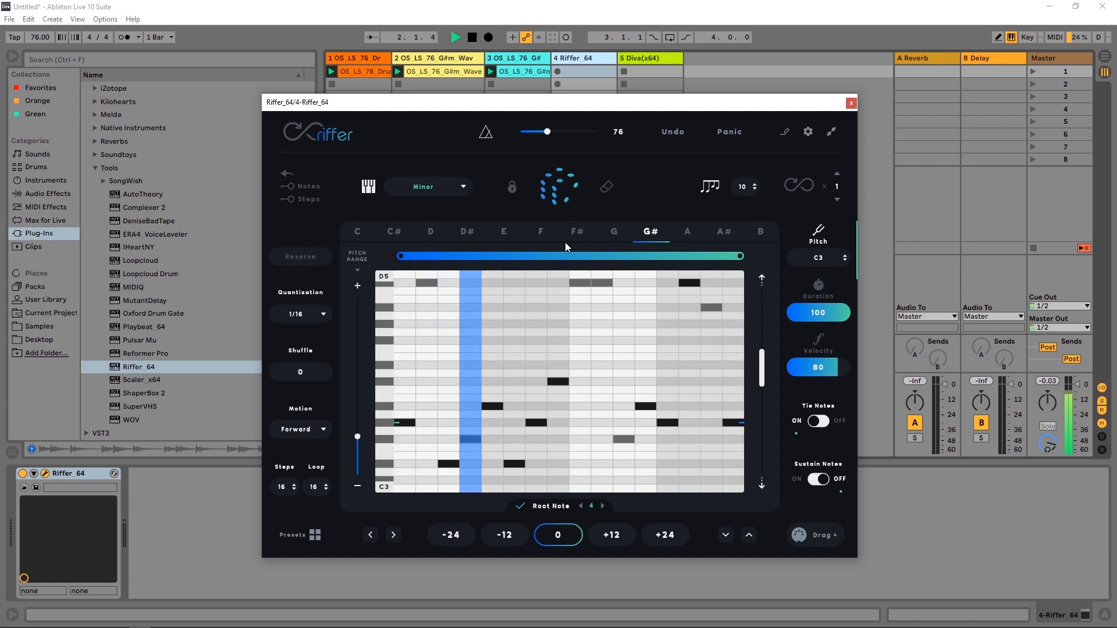
key(space)
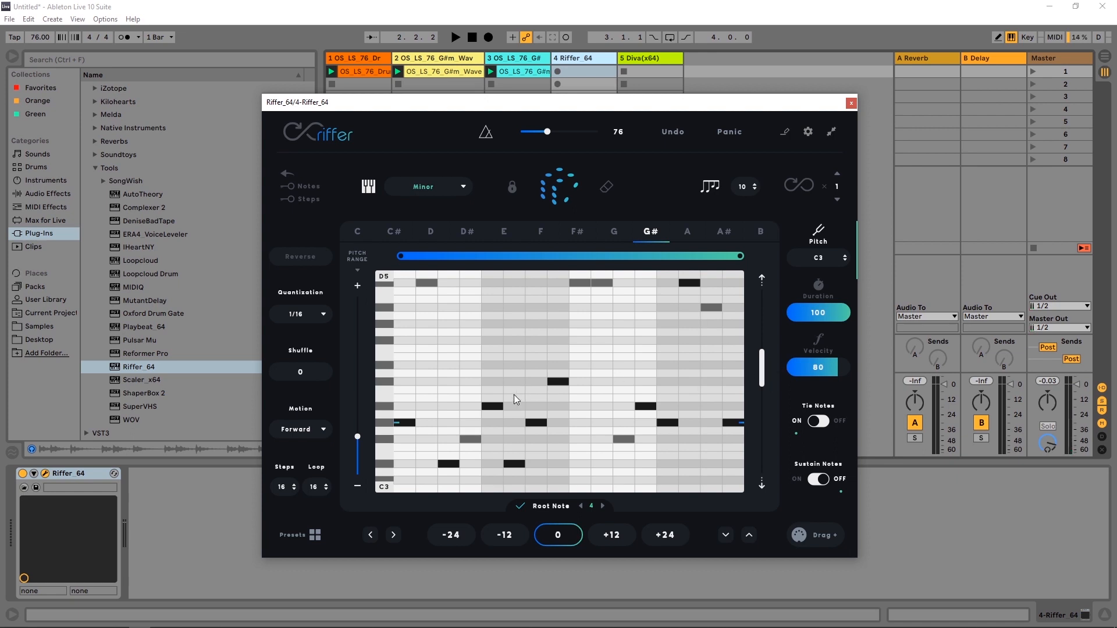
Step: Narrow the pitch range to one octave, move it up to C#4–C#5, and audition a newly randomized riff
drag(357, 438, 357, 456)
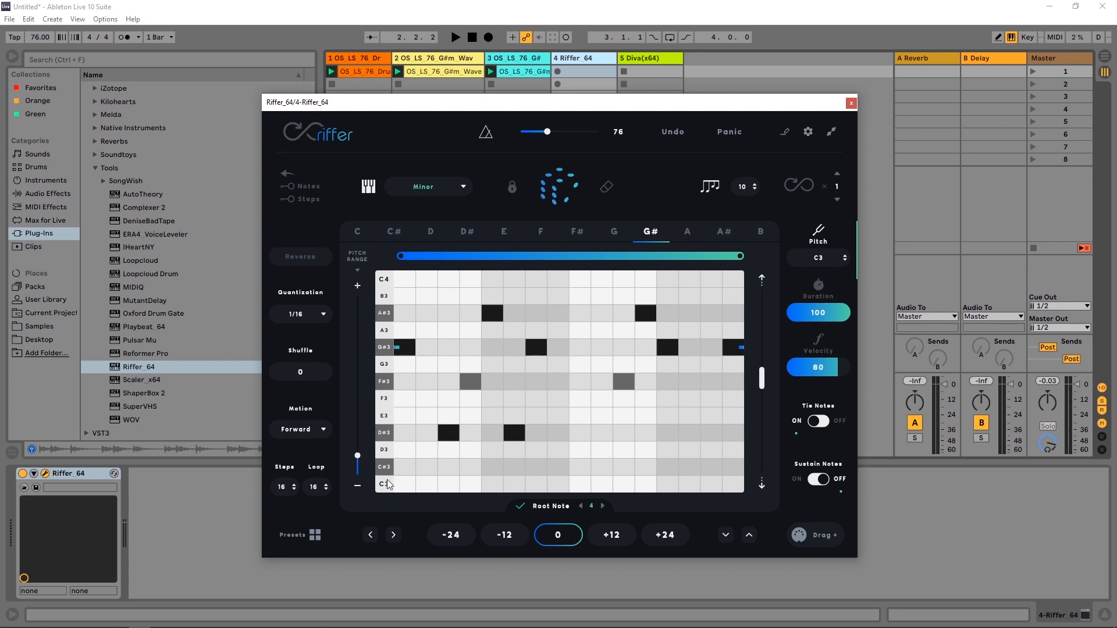
drag(762, 377, 763, 362)
click(572, 197)
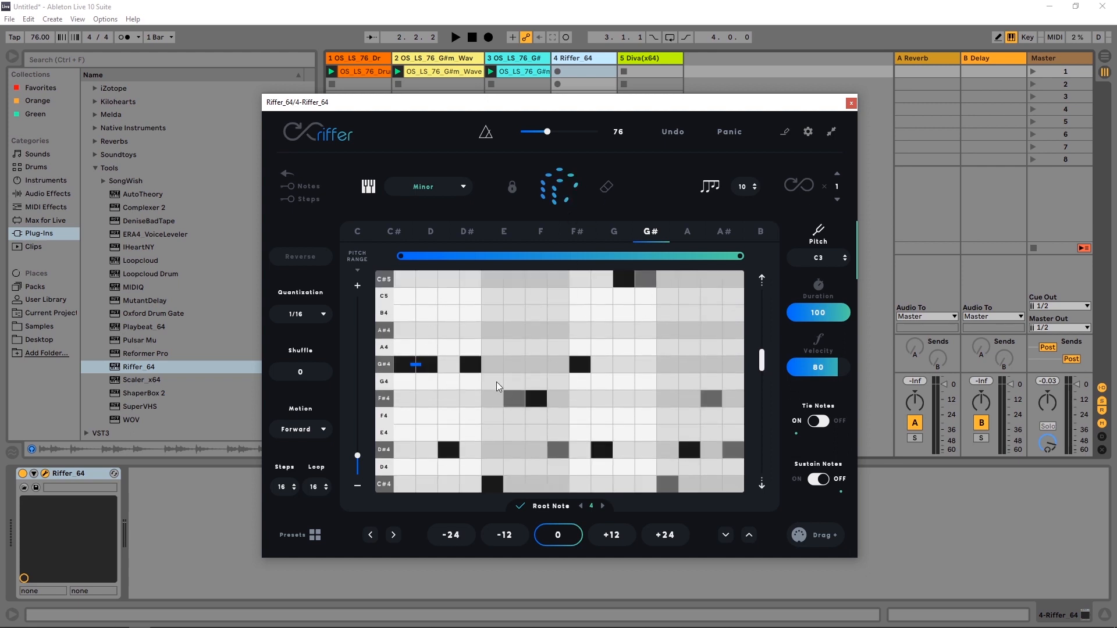
key(space)
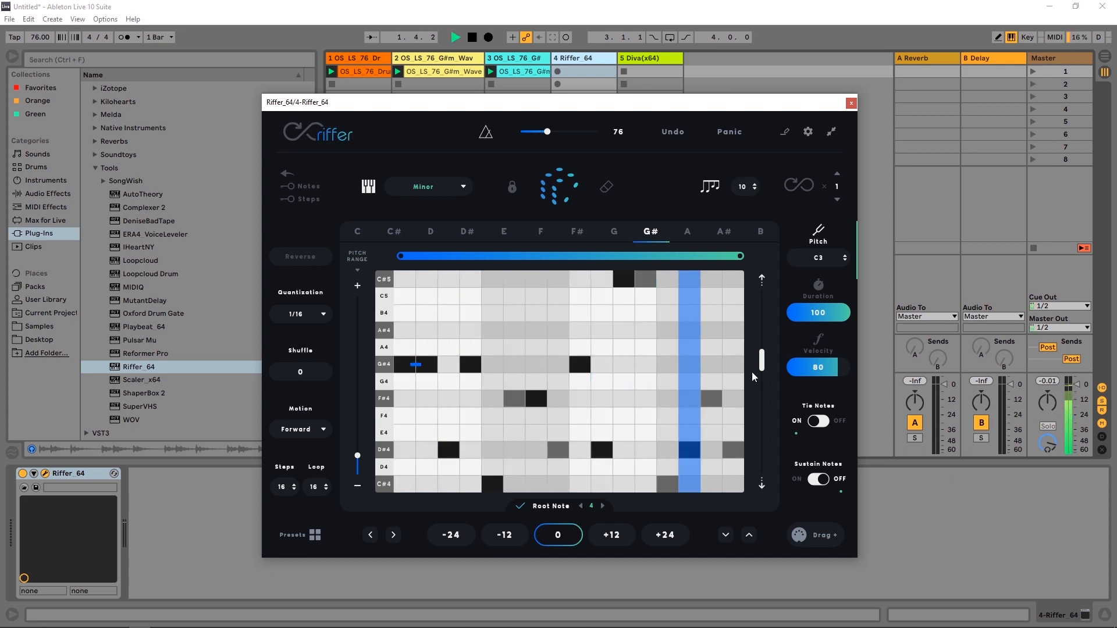
key(space)
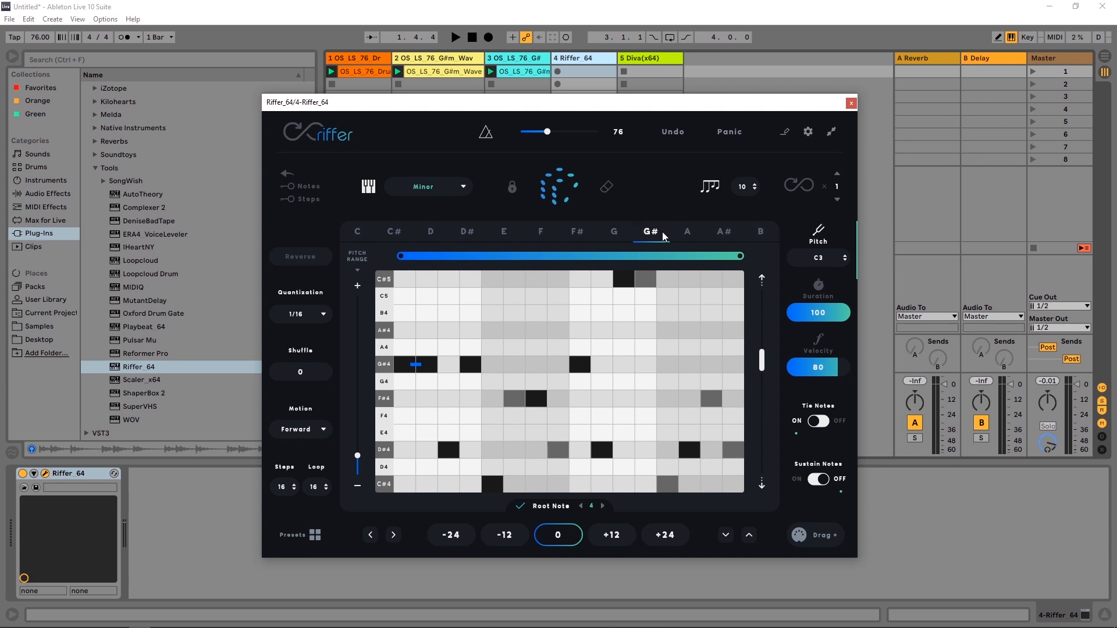
Step: Set Root Note to 6, randomize and audition the riff, and return Root Note to 4
click(602, 506)
click(558, 185)
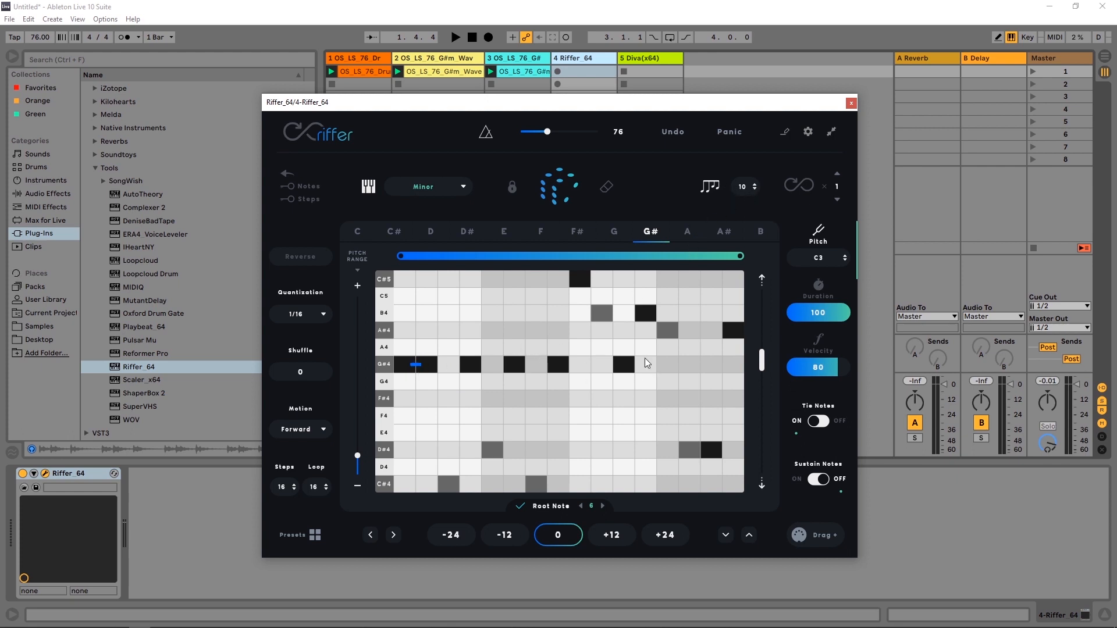
key(space)
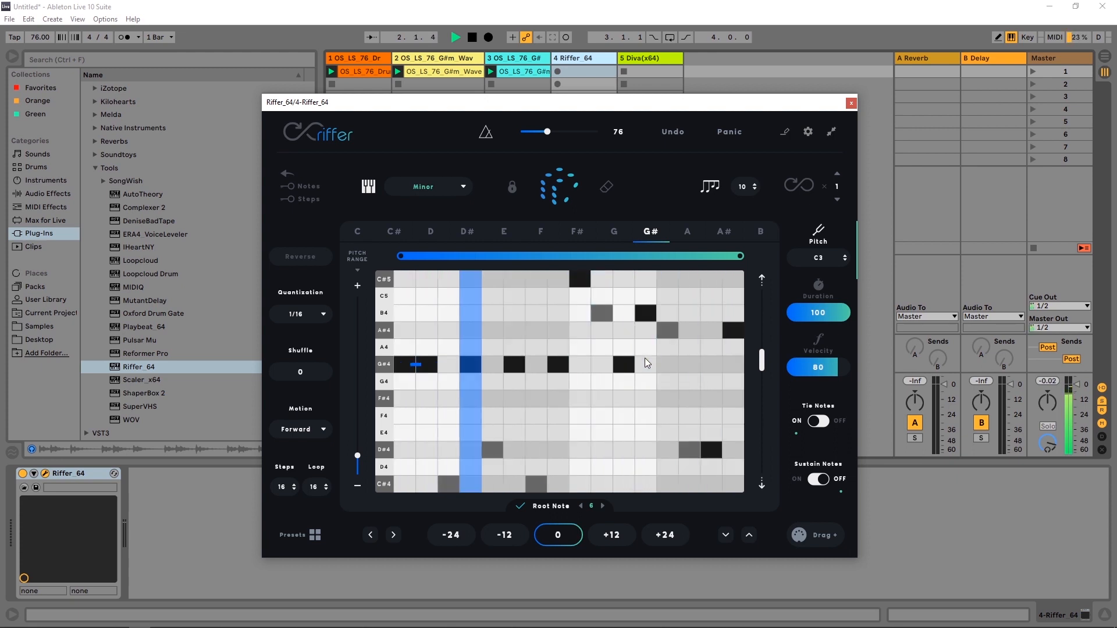
key(space)
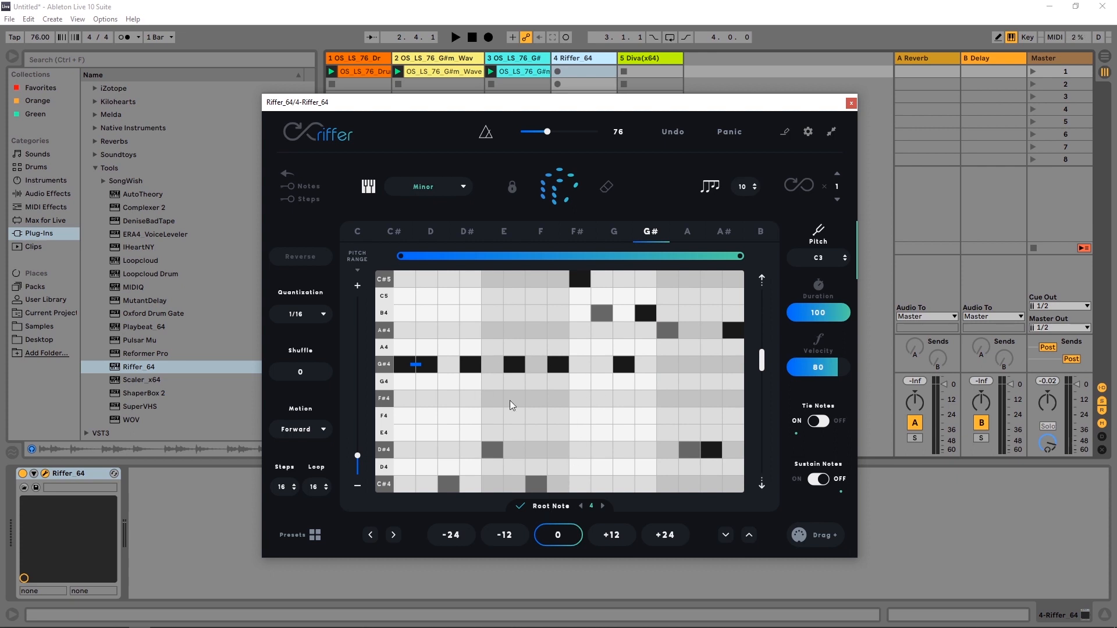
Step: Transpose the riff by -12 semitones and audition it
click(503, 535)
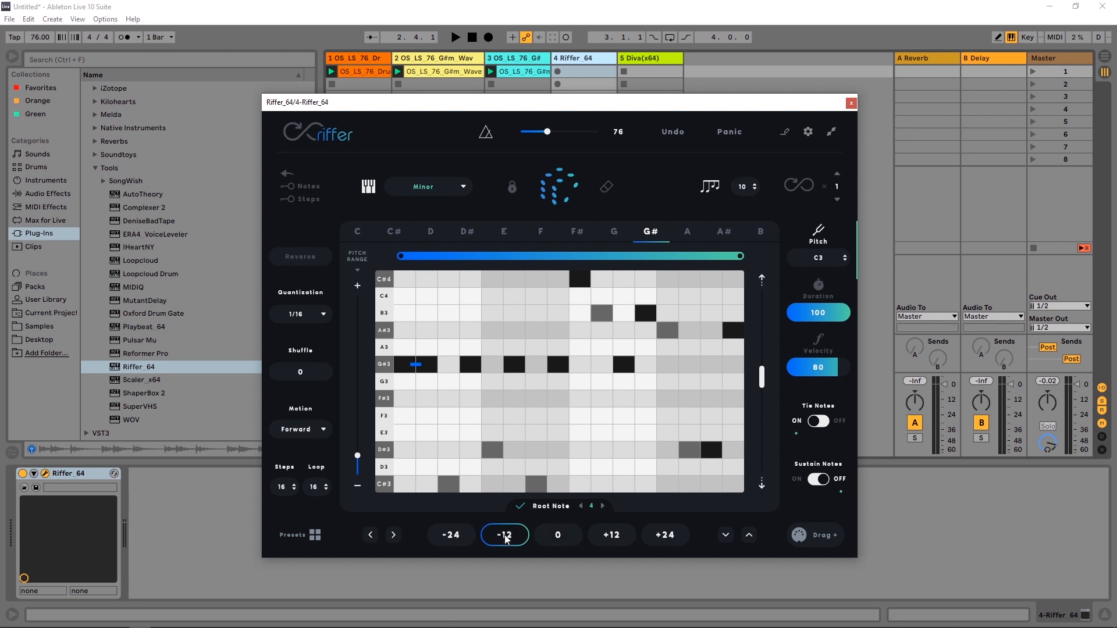
key(space)
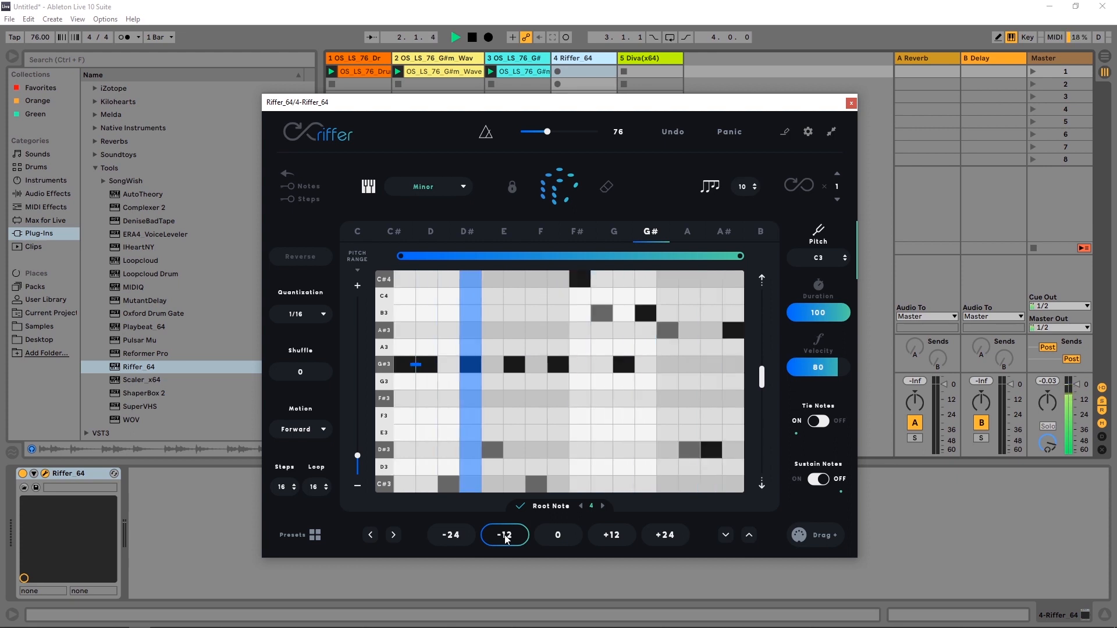
key(space)
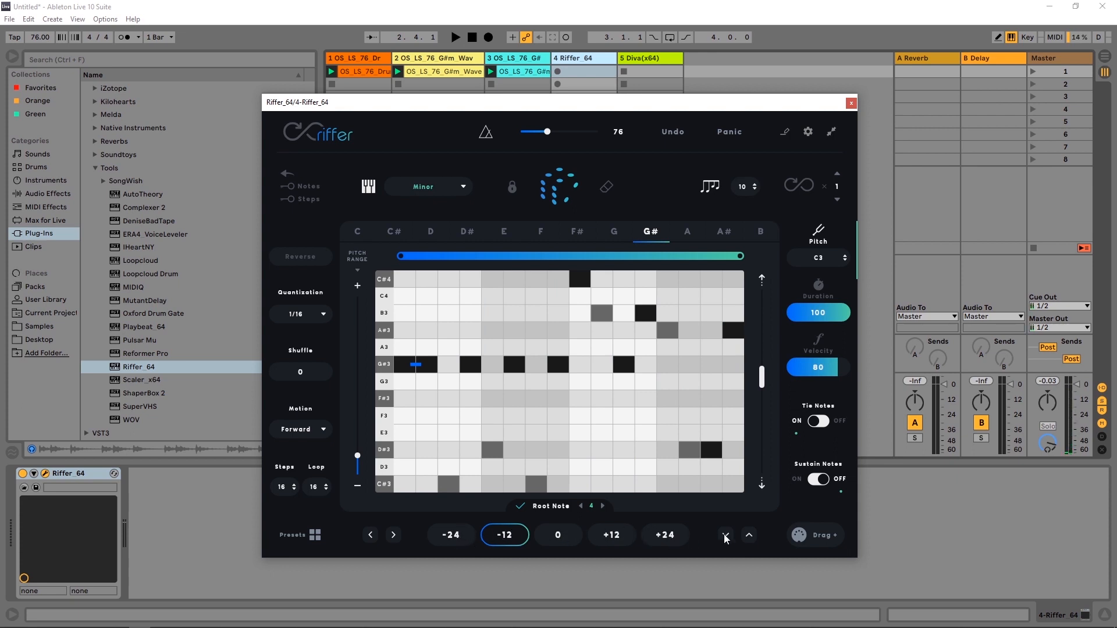
Step: Try nudging the riff up in pitch and later in time, restoring its original position after each shift
click(749, 535)
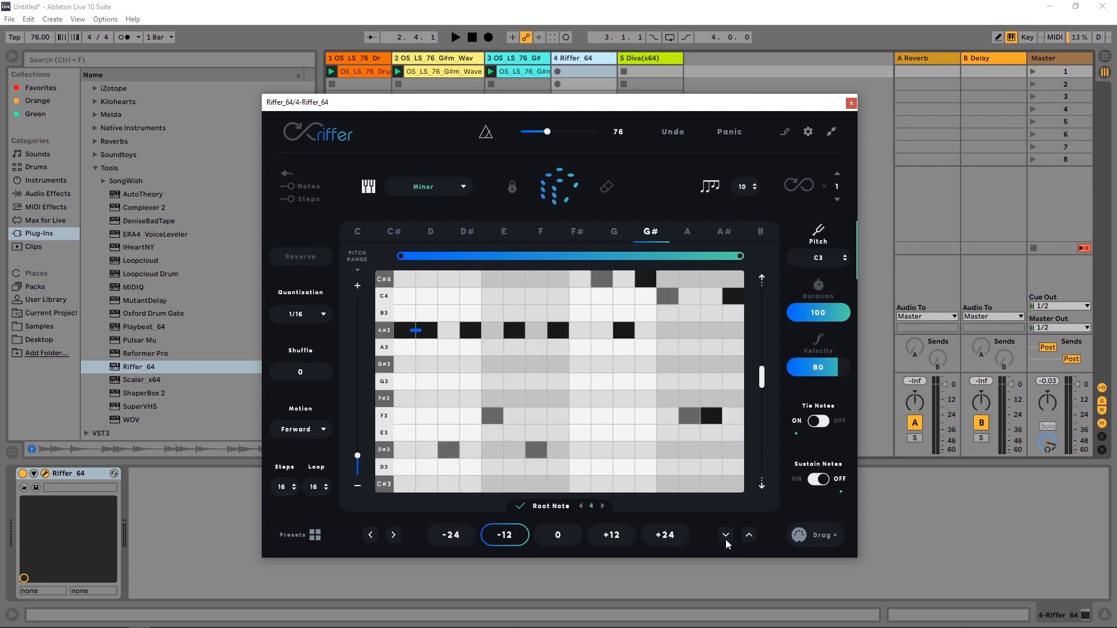
click(725, 536)
click(393, 535)
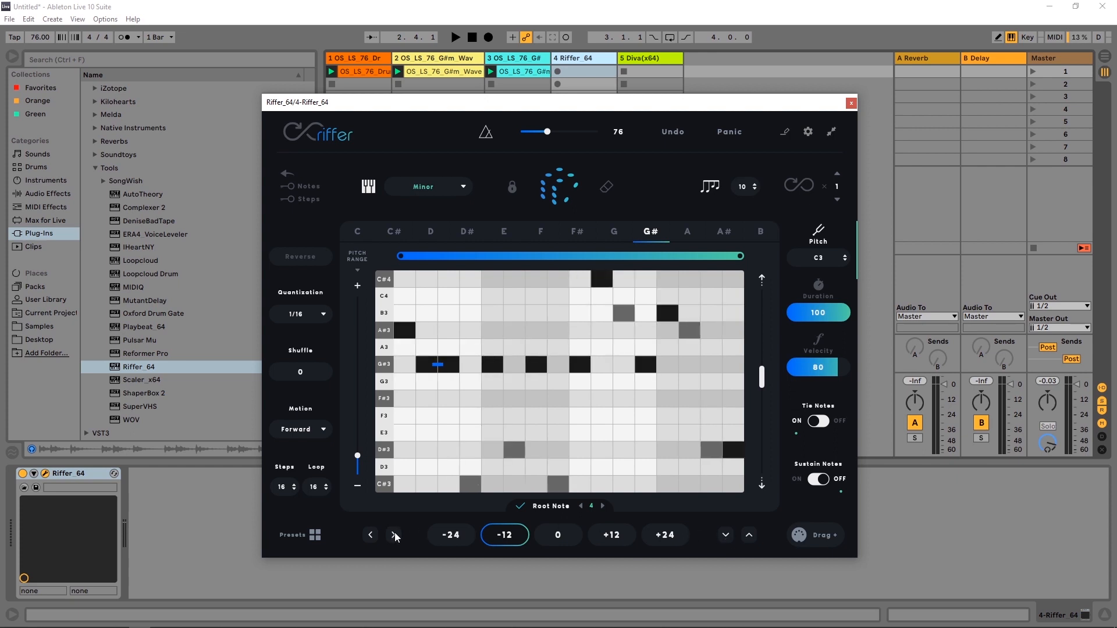
click(393, 535)
click(369, 535)
click(369, 535)
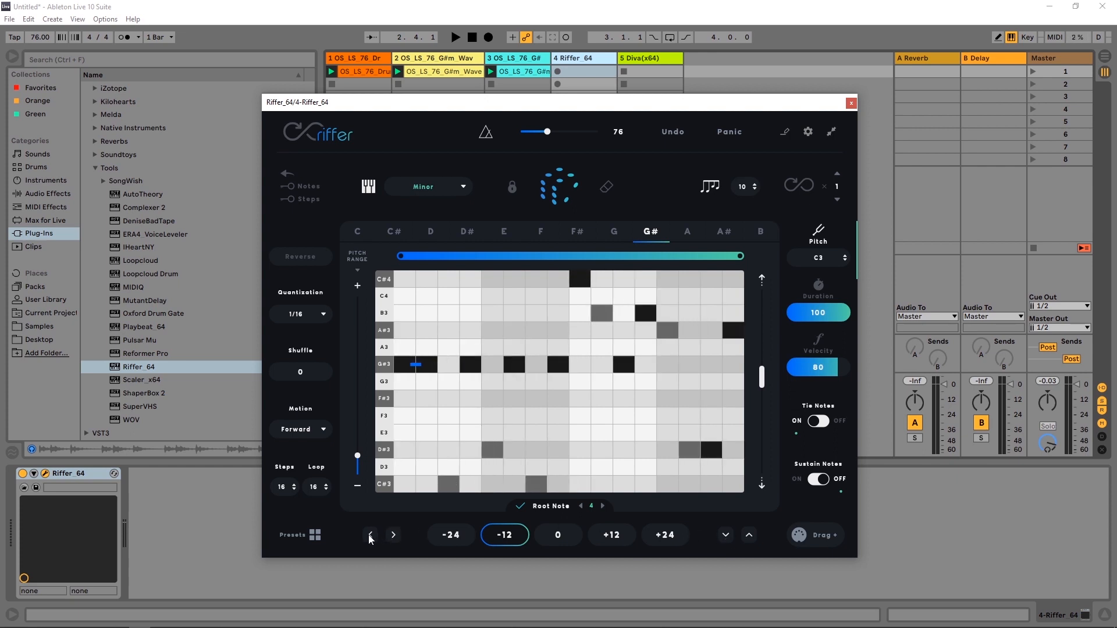
Step: Show the preset slots, randomize and audition a new riff, and store it as preset 2
click(316, 535)
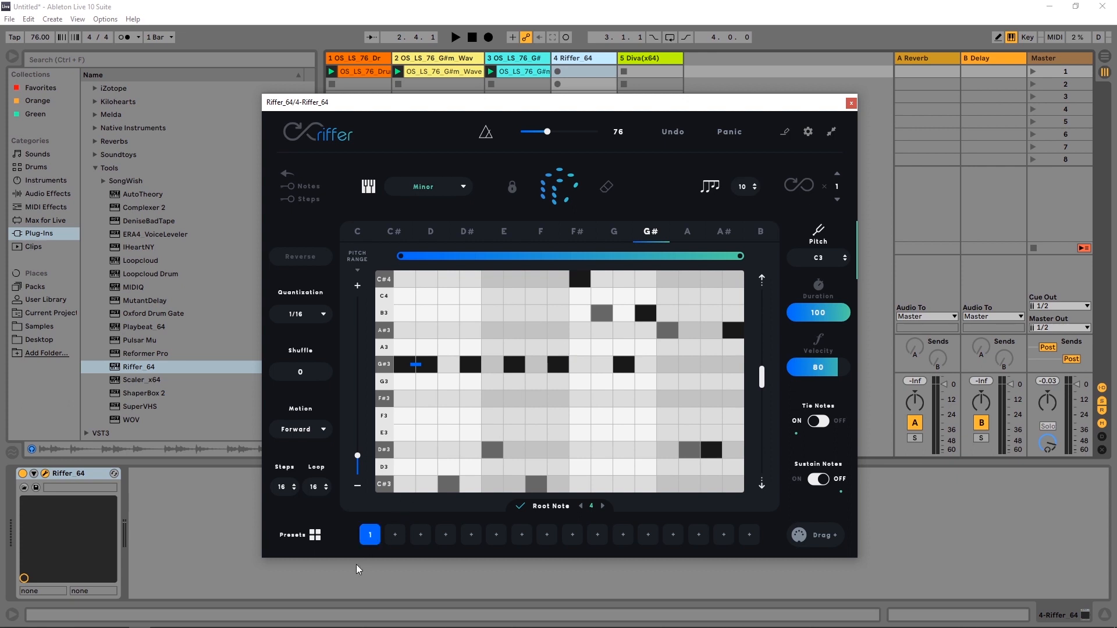
click(573, 186)
key(space)
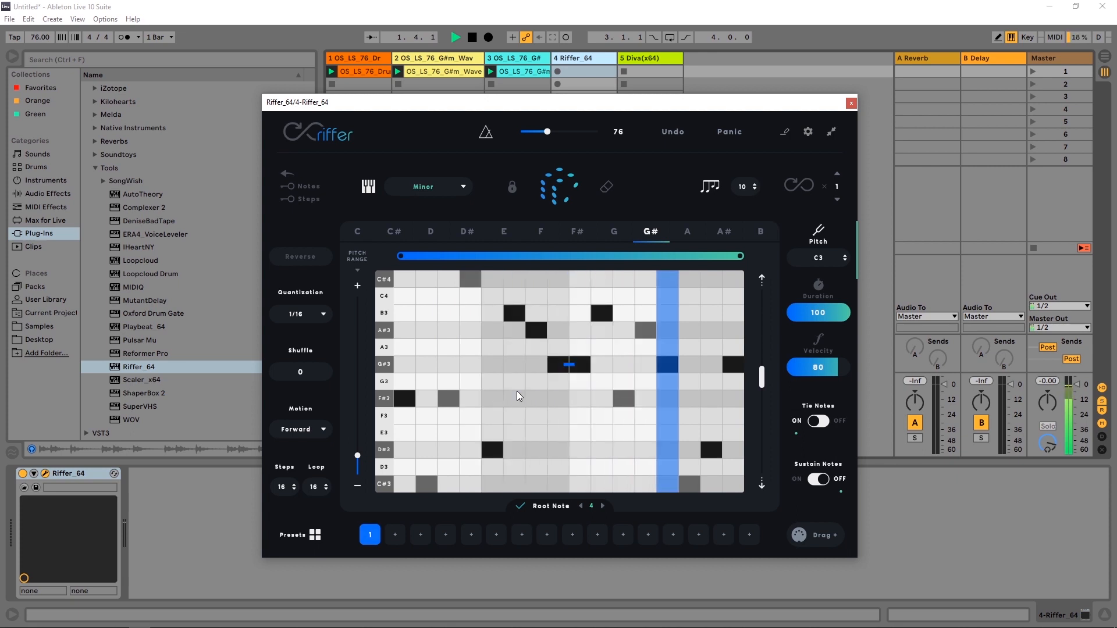
key(space)
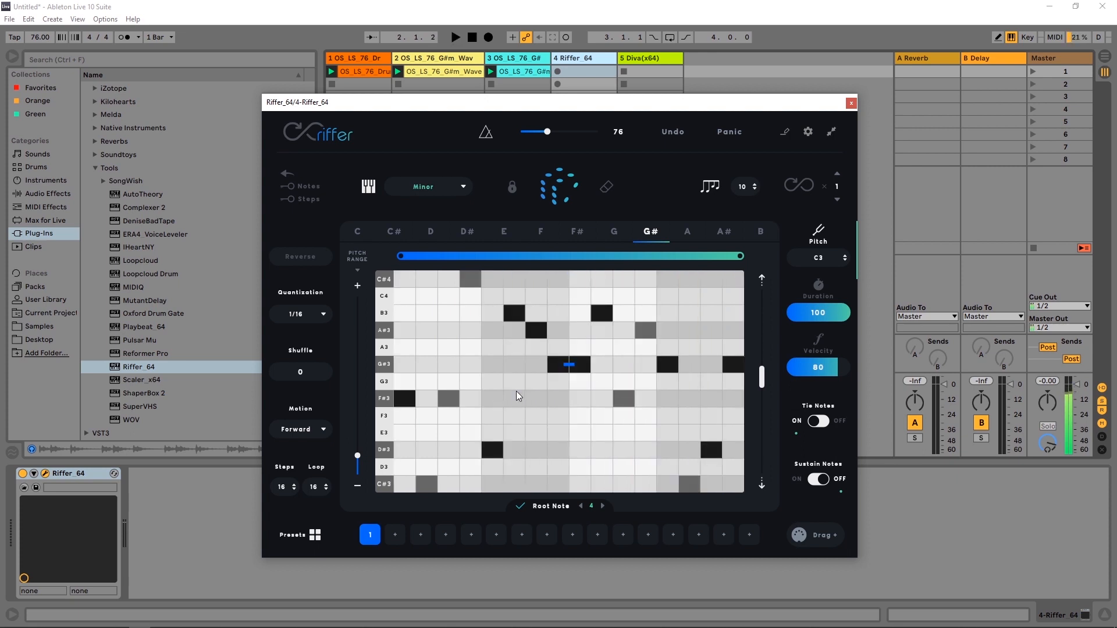
click(394, 533)
Step: Randomize the riff once more, recall preset 1, switch to preset 2 and return to preset 1
click(560, 189)
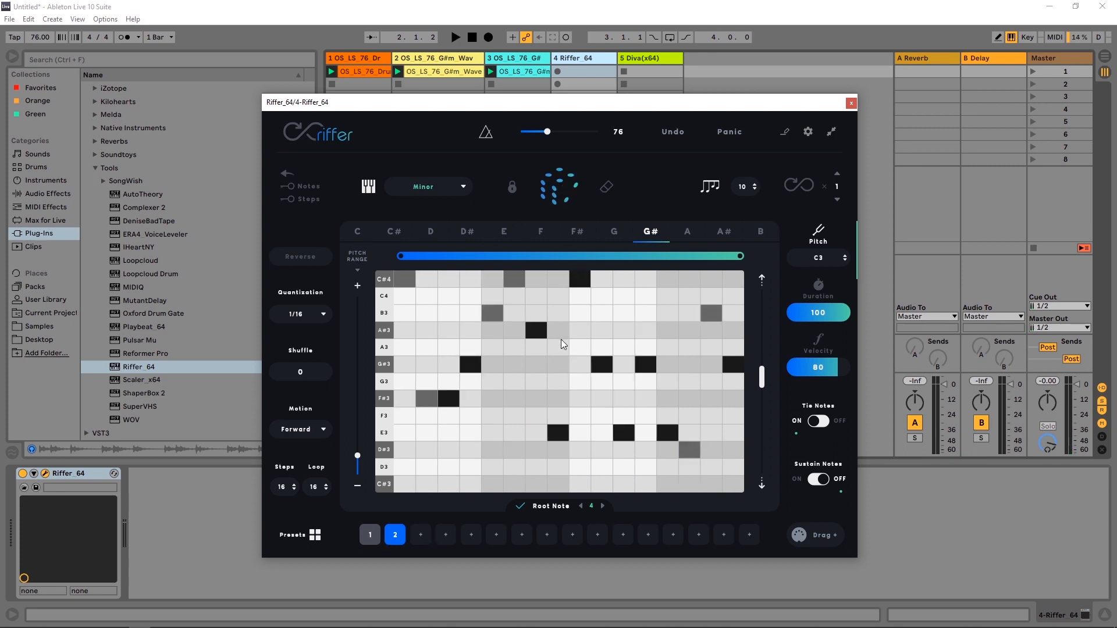
click(368, 534)
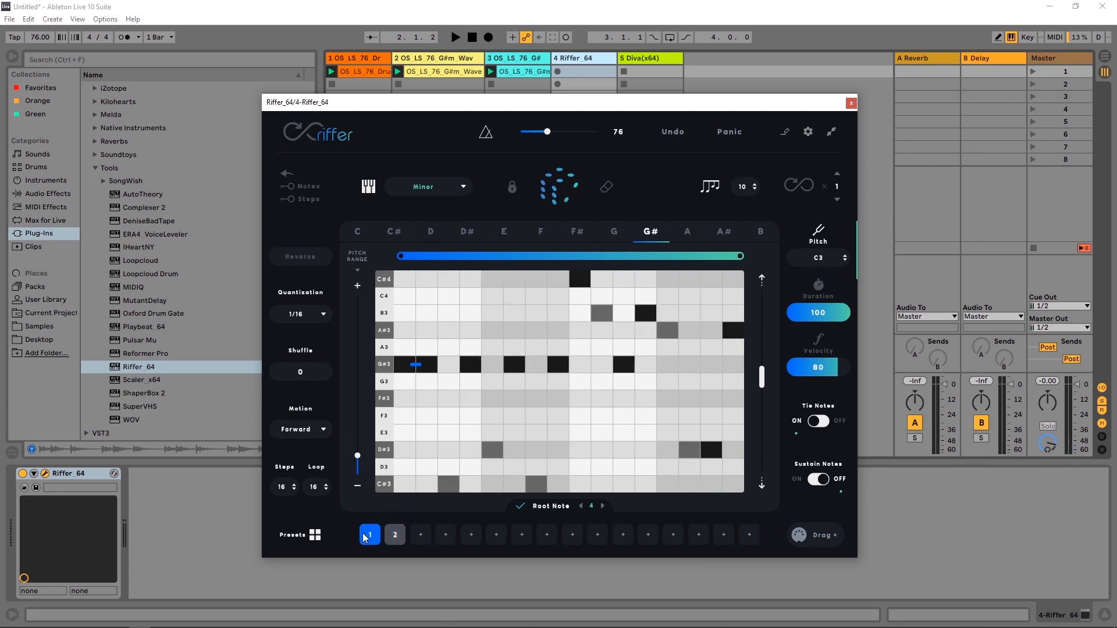
click(394, 535)
click(370, 535)
Step: Play the riff while switching to preset 2 and back to preset 1, and stop playback
key(space)
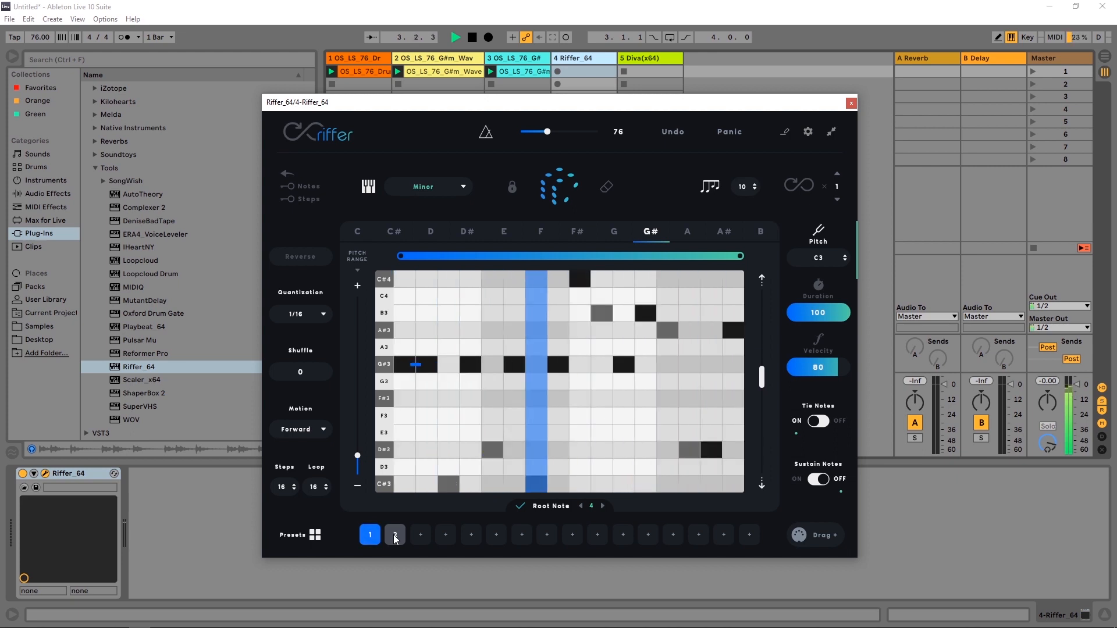
click(395, 537)
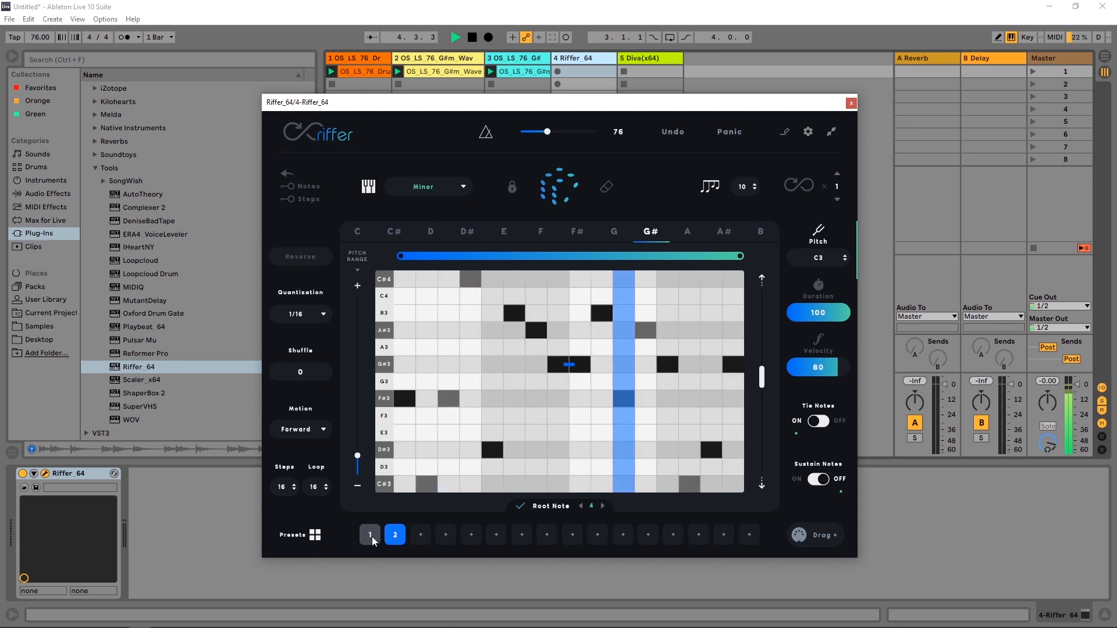
click(371, 535)
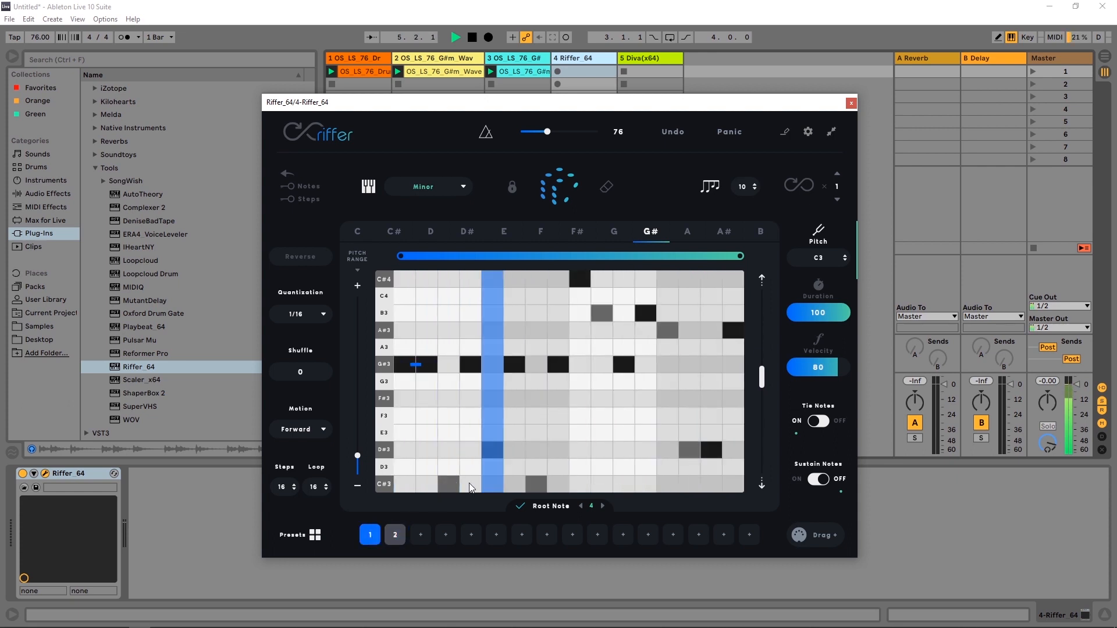
key(space)
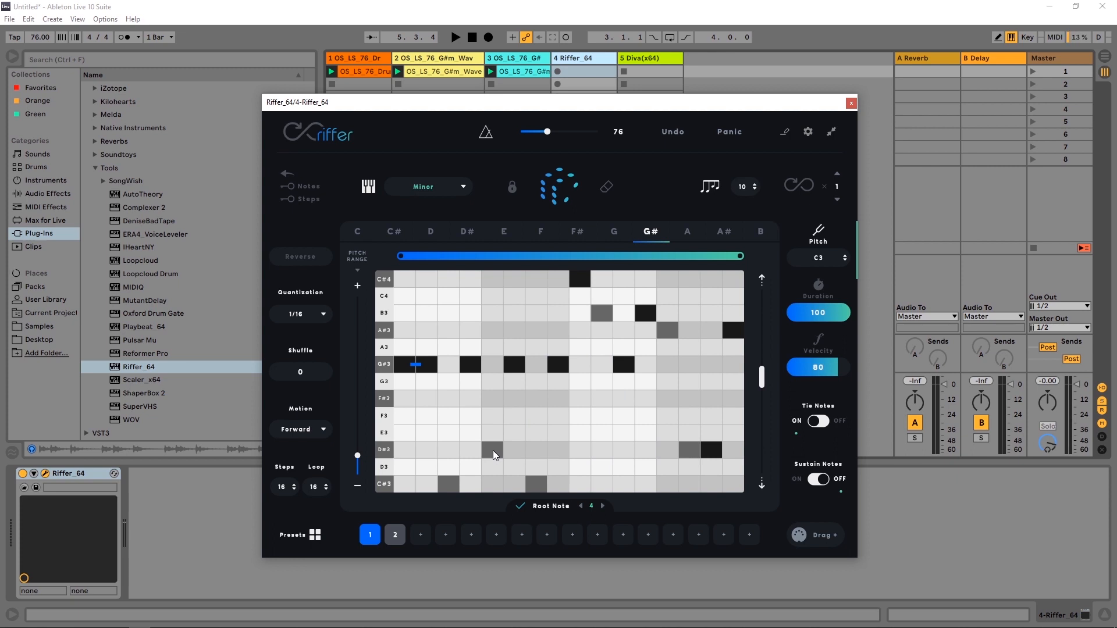
Step: Review the MIDI CC channel options and CC mappings in the Riffer settings, and try the compact plugin window size before restoring full size
click(807, 133)
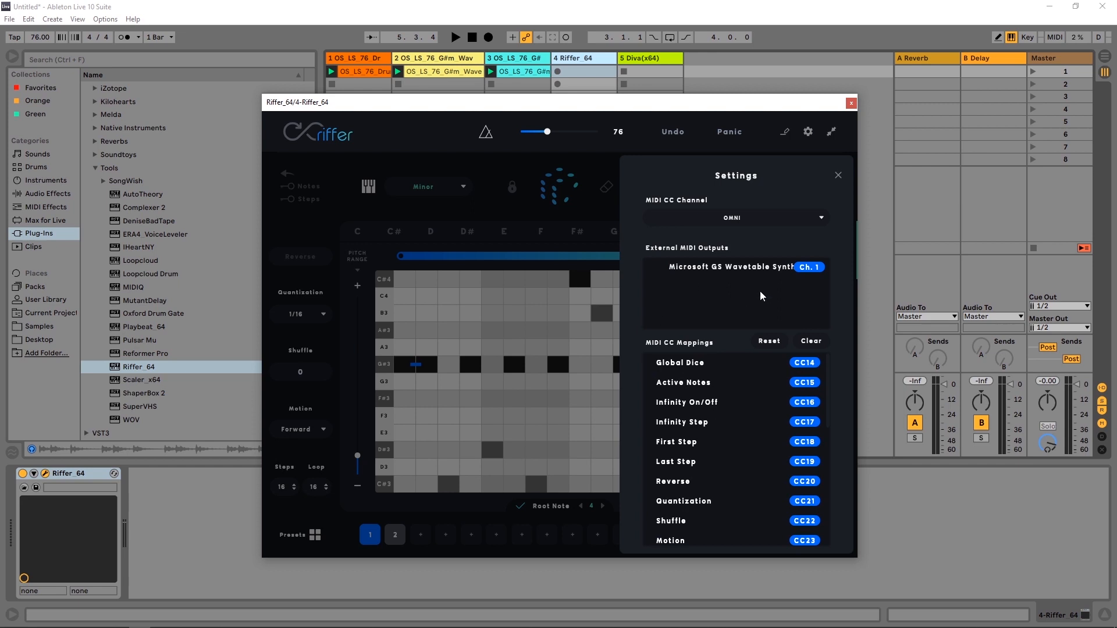
click(789, 217)
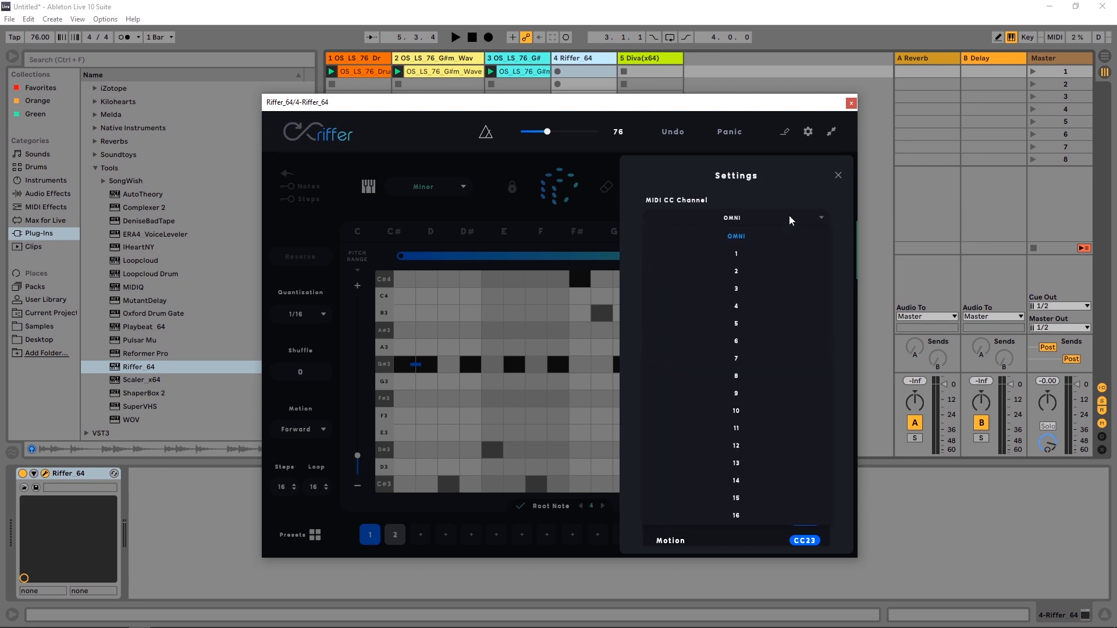
click(789, 217)
scroll(763, 452, down, 5)
scroll(763, 466, up, 5)
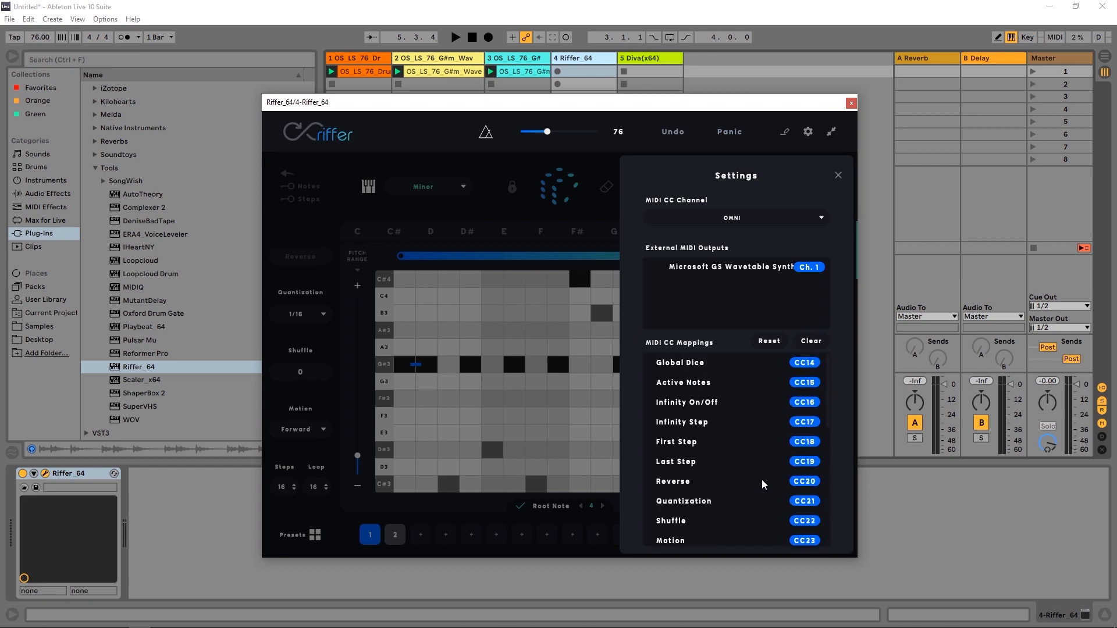
click(838, 175)
click(832, 131)
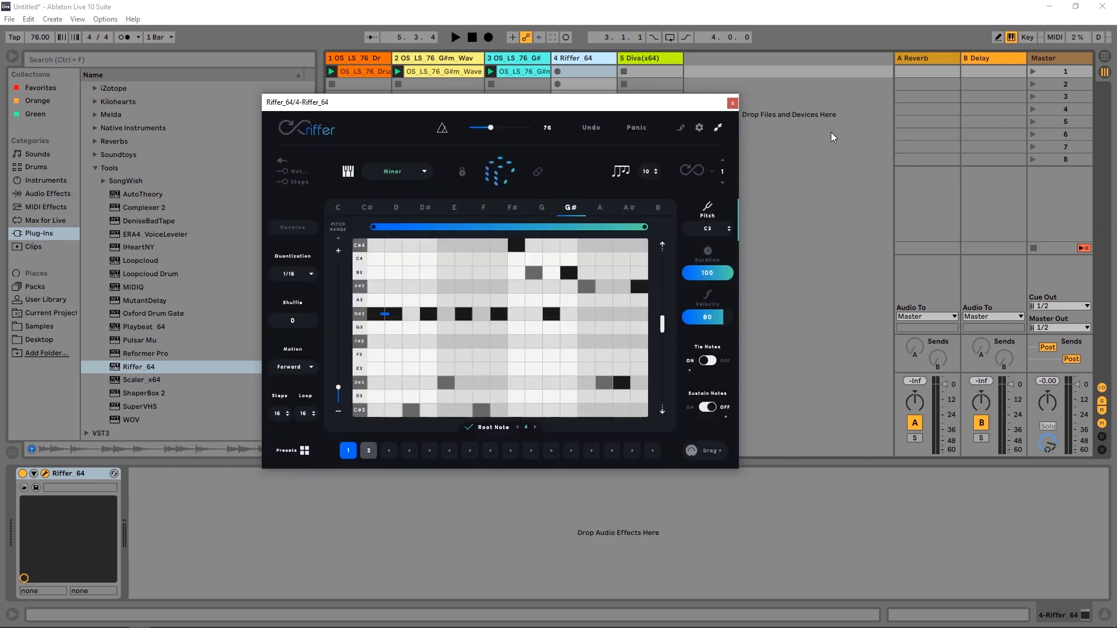
click(719, 129)
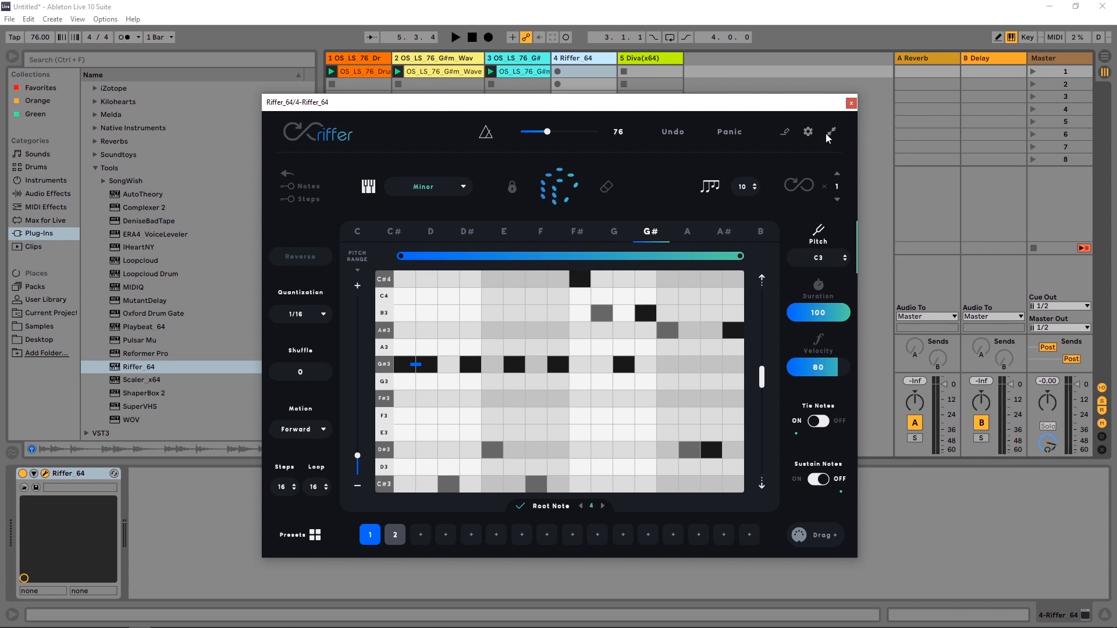
Step: Export the riff as a MIDI clip onto a new track and open the clip's notes, keeping the Riffer window clear of them
drag(810, 535, 727, 75)
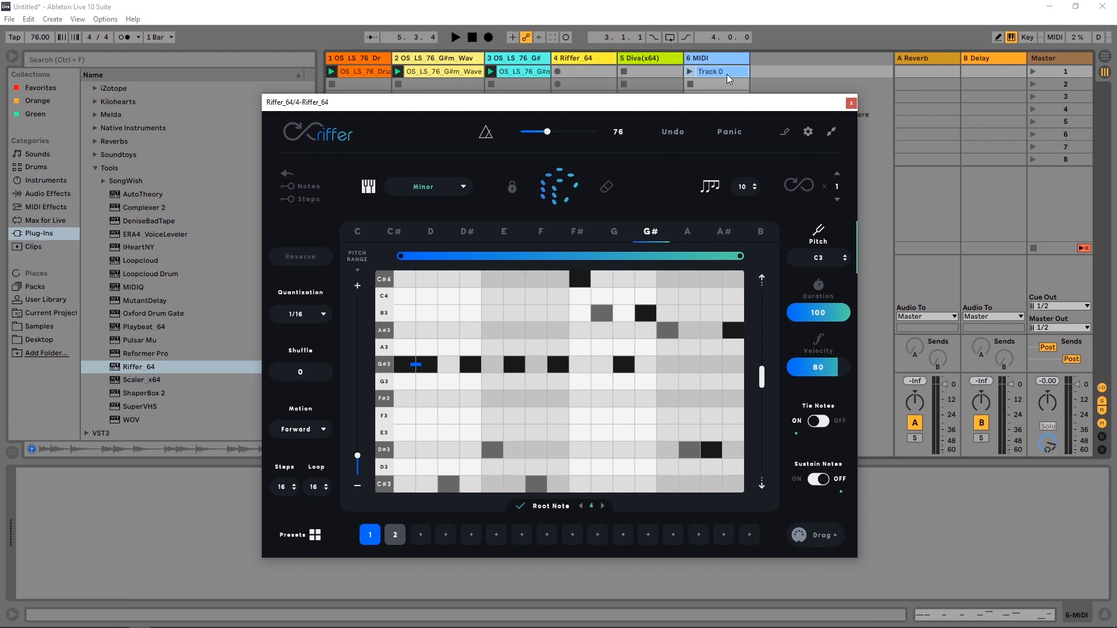
double_click(727, 74)
drag(639, 109, 648, 87)
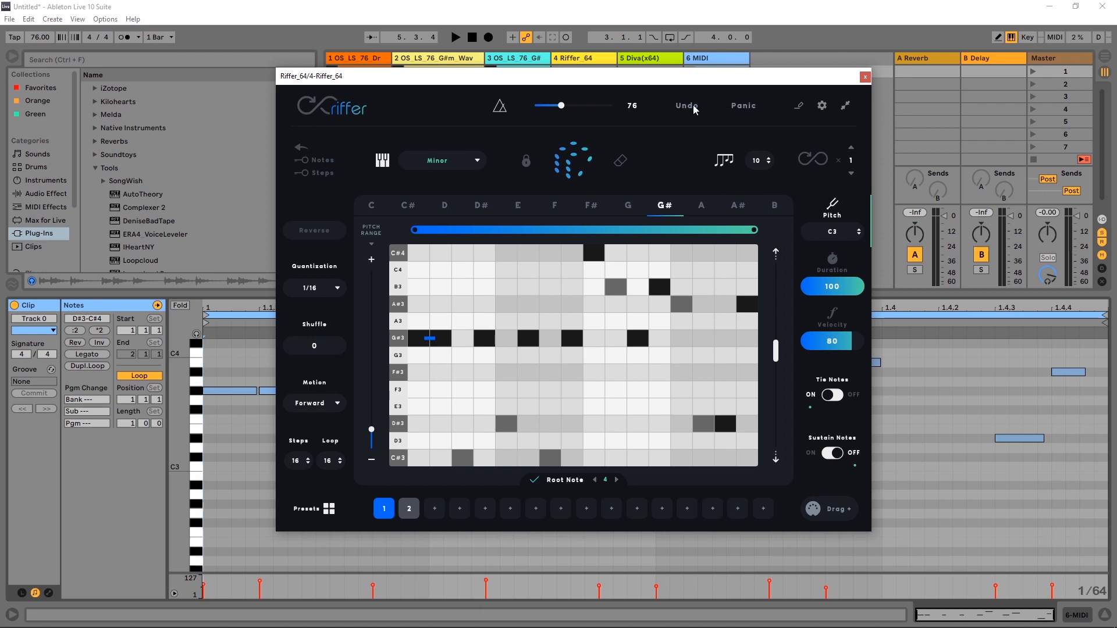
Step: Delete Preset 2 and Preset 1 from Riffer's preset list and return to the riff grid
click(800, 106)
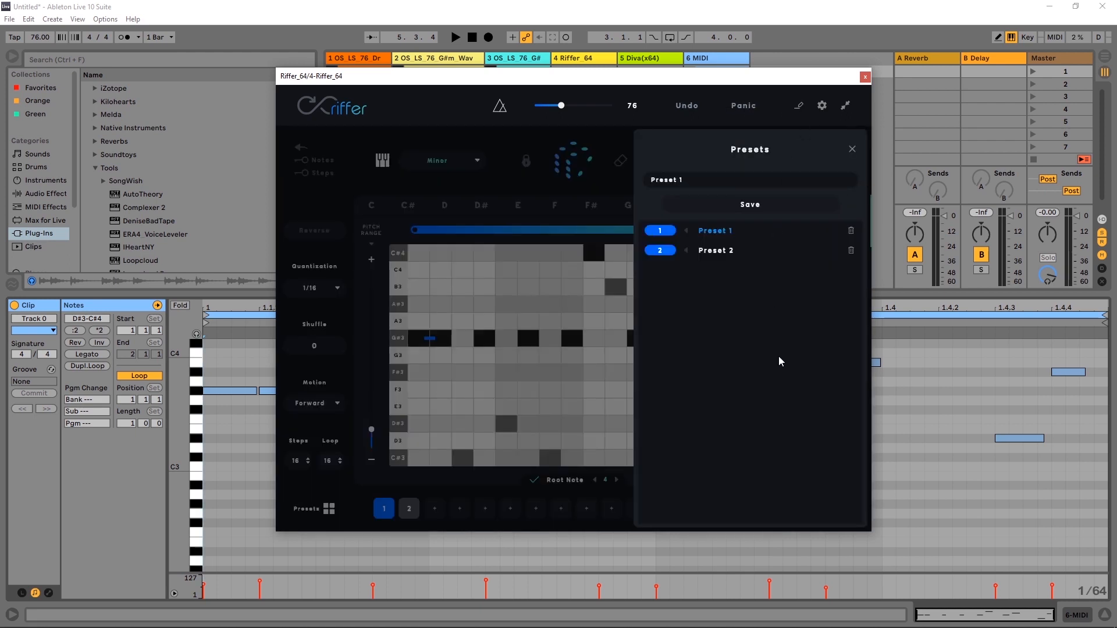
click(851, 250)
click(852, 231)
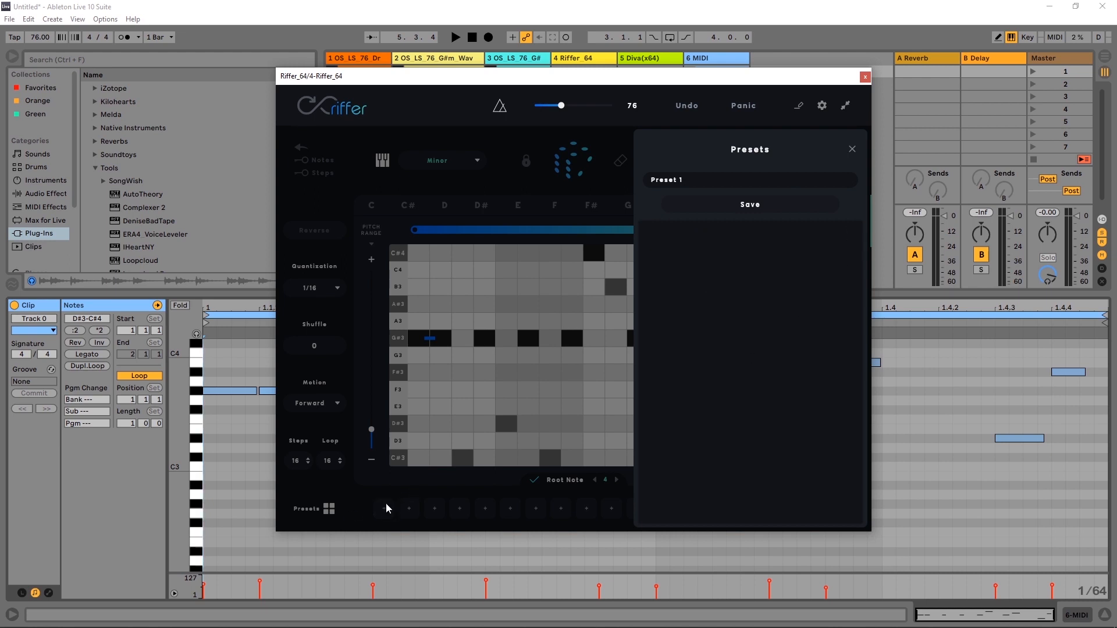
click(329, 508)
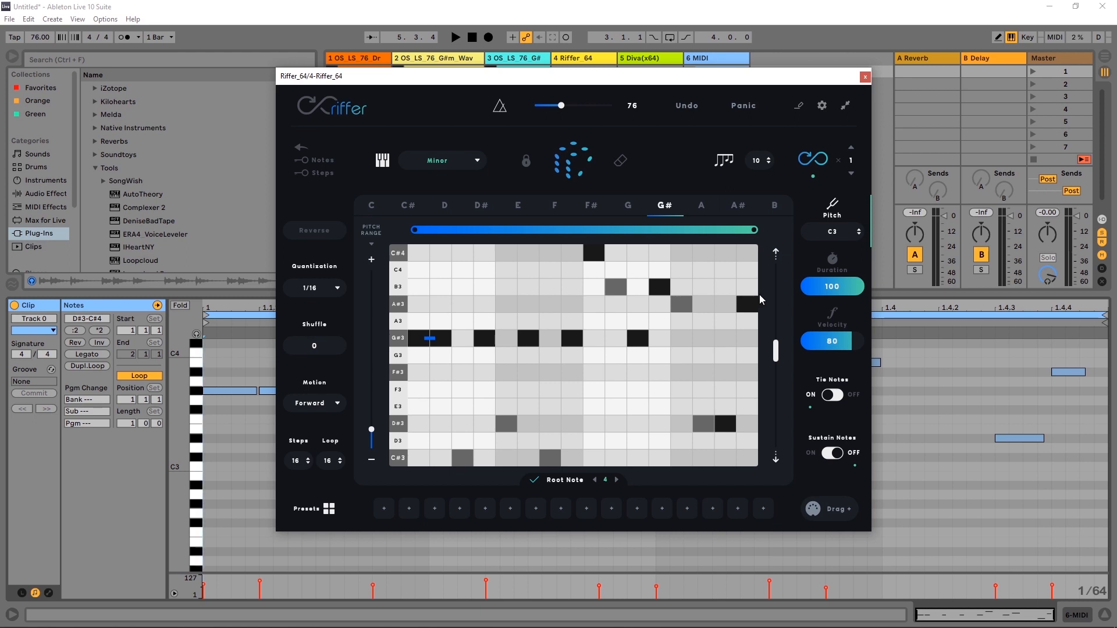
Step: Audition the riffs regenerating in Infinity mode, and set the Infinity repeat count to 2
key(space)
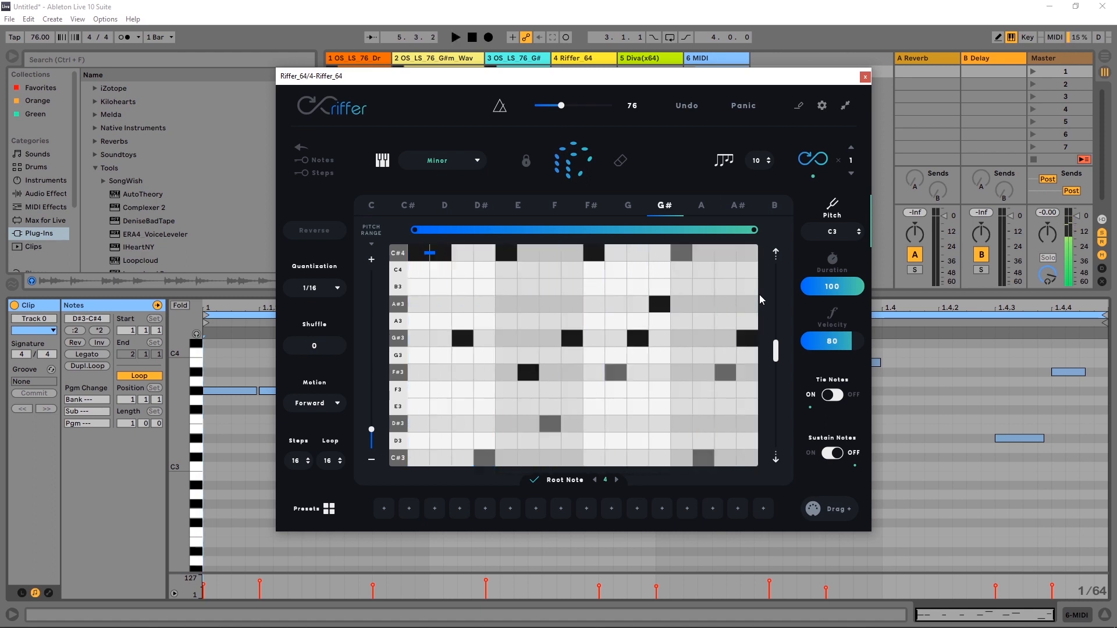
click(852, 147)
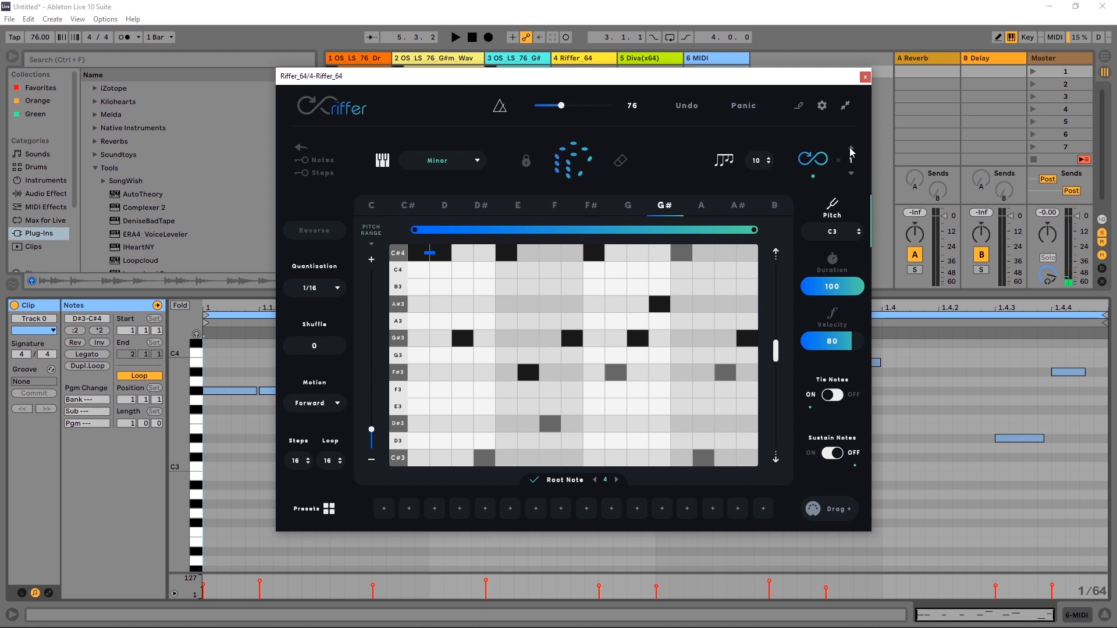
click(852, 148)
click(850, 173)
Step: Store riffs generated during playback in preset slots 1, 2 and 3, and recall preset 1 with playback stopped
key(space)
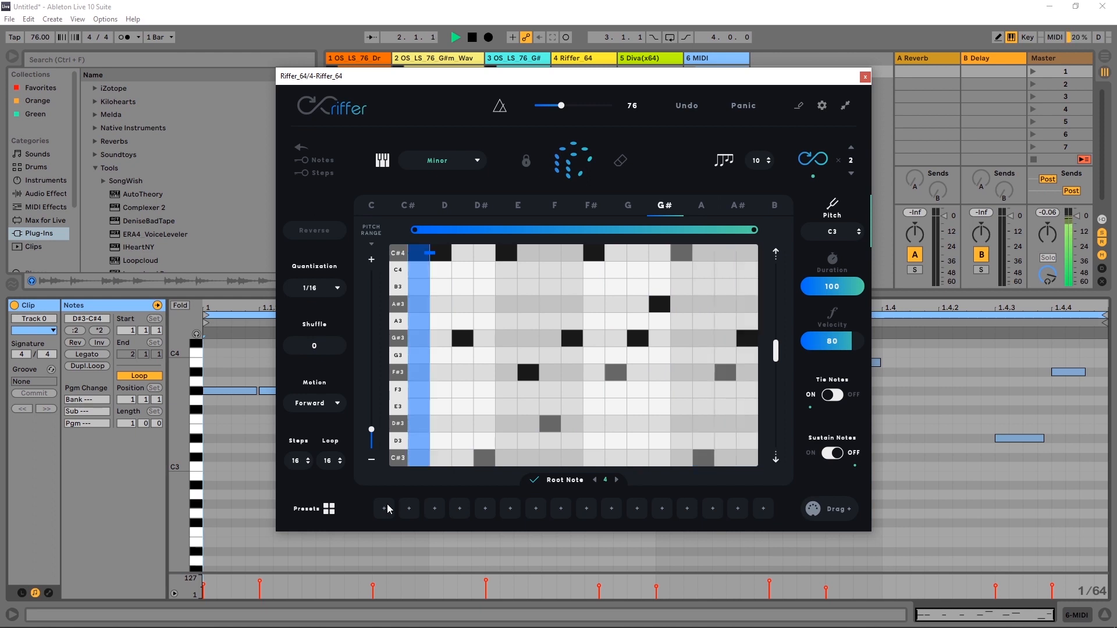
click(386, 507)
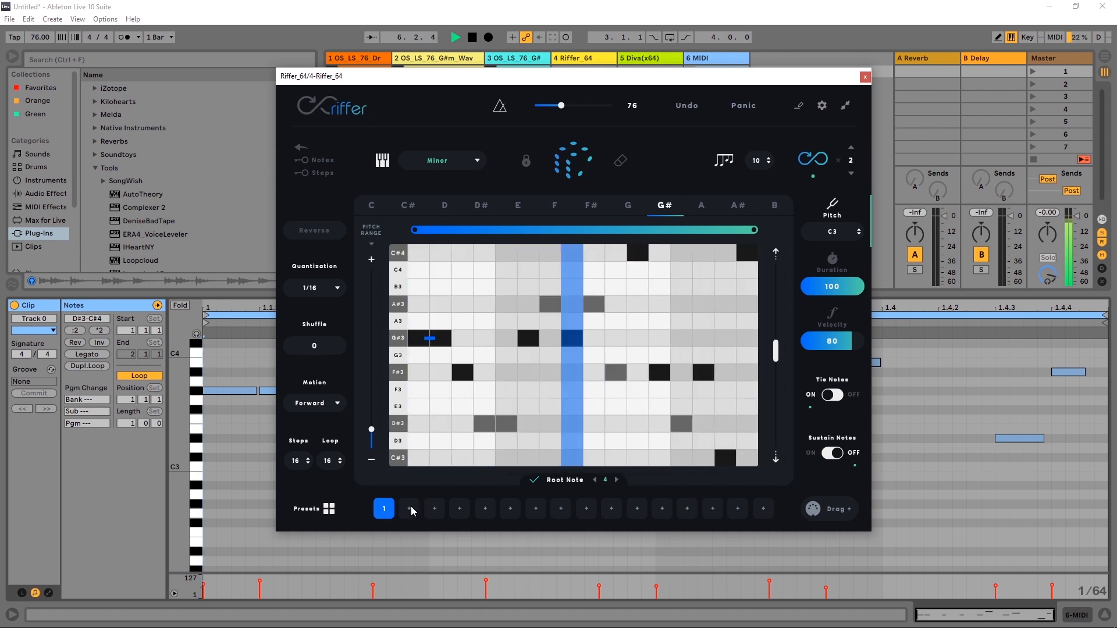
click(411, 506)
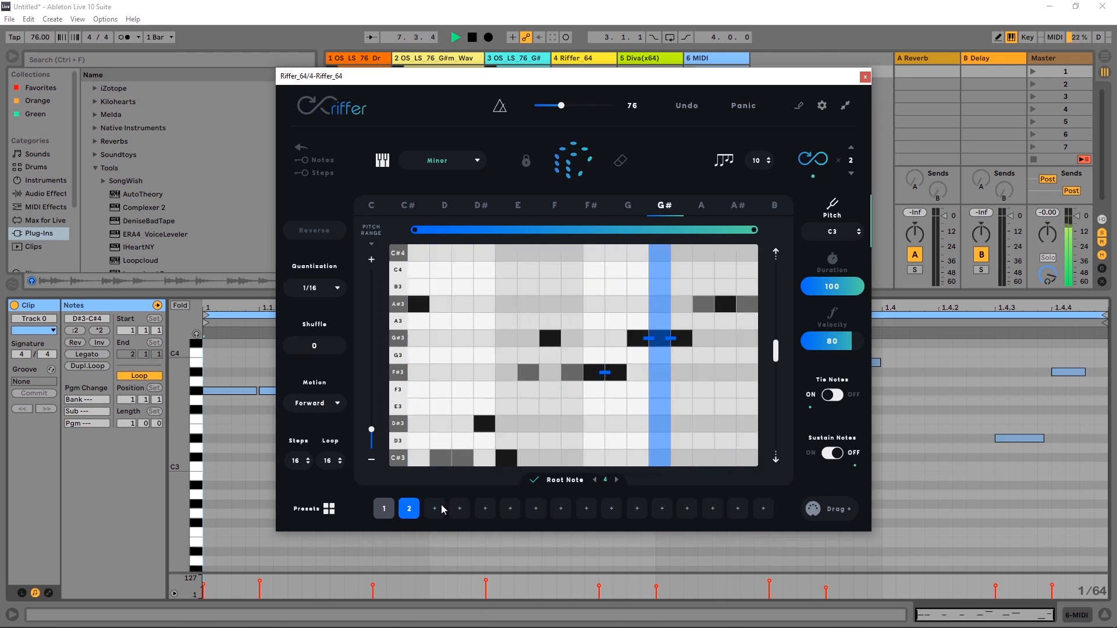
click(437, 509)
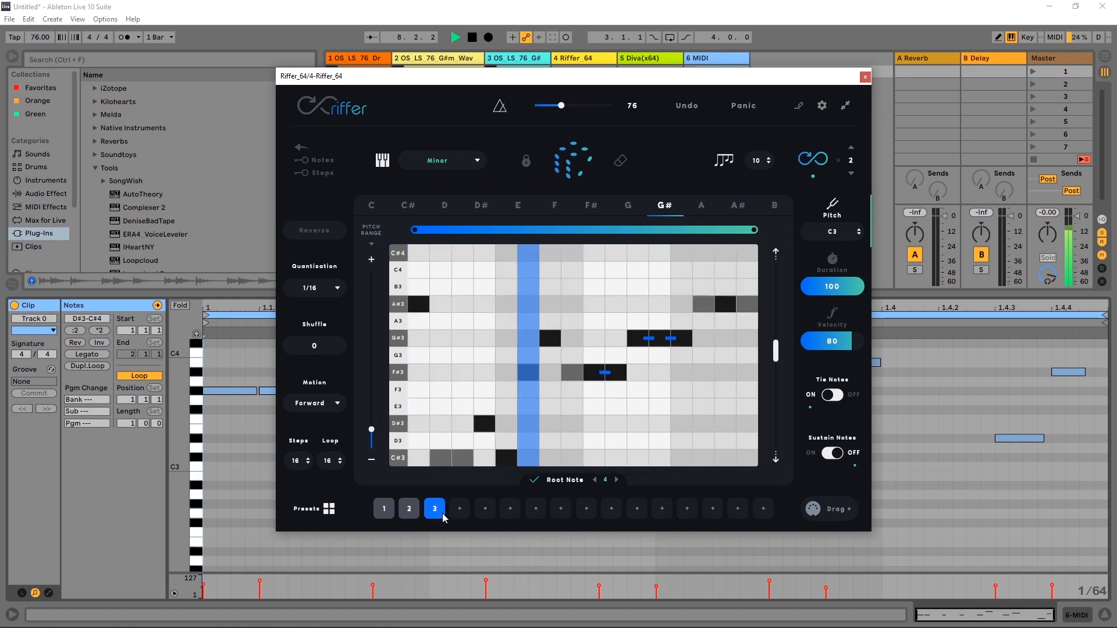
key(space)
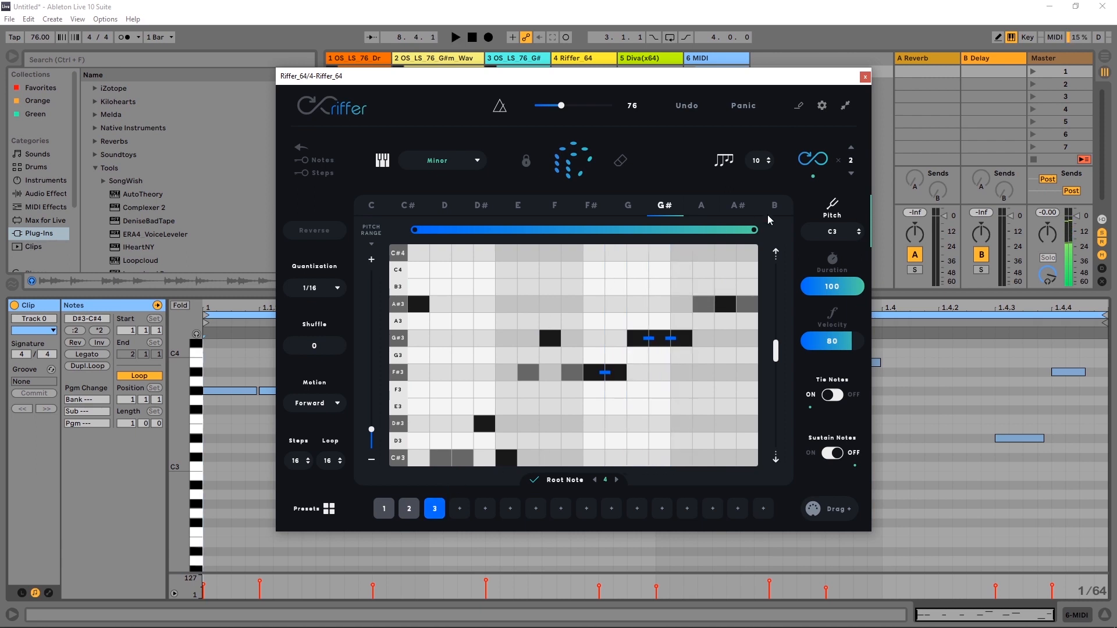
click(386, 509)
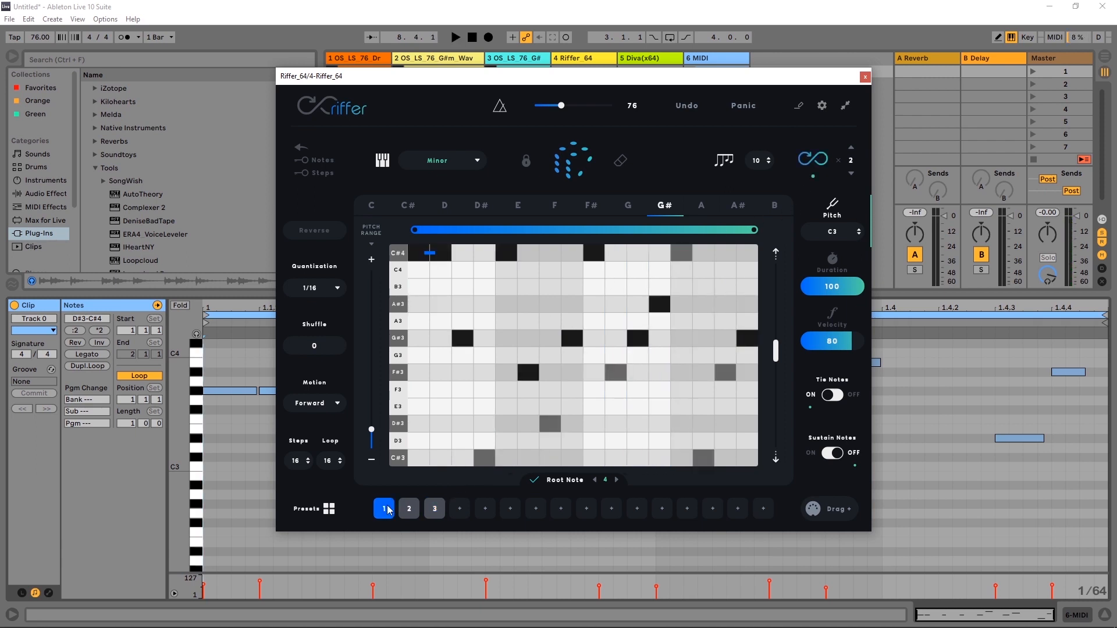